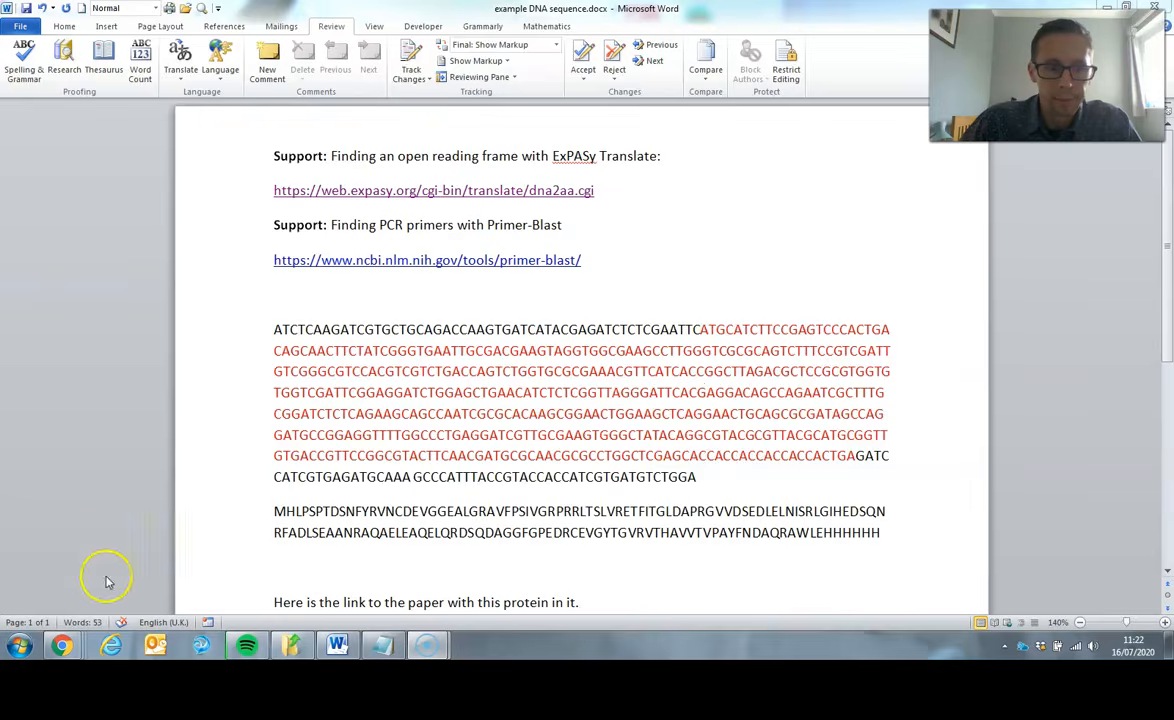
- Switch to the Primer-BLAST page in Chrome and examine the template and forward primer range entries
{"action": "left_click", "coordinate": [60, 643]}
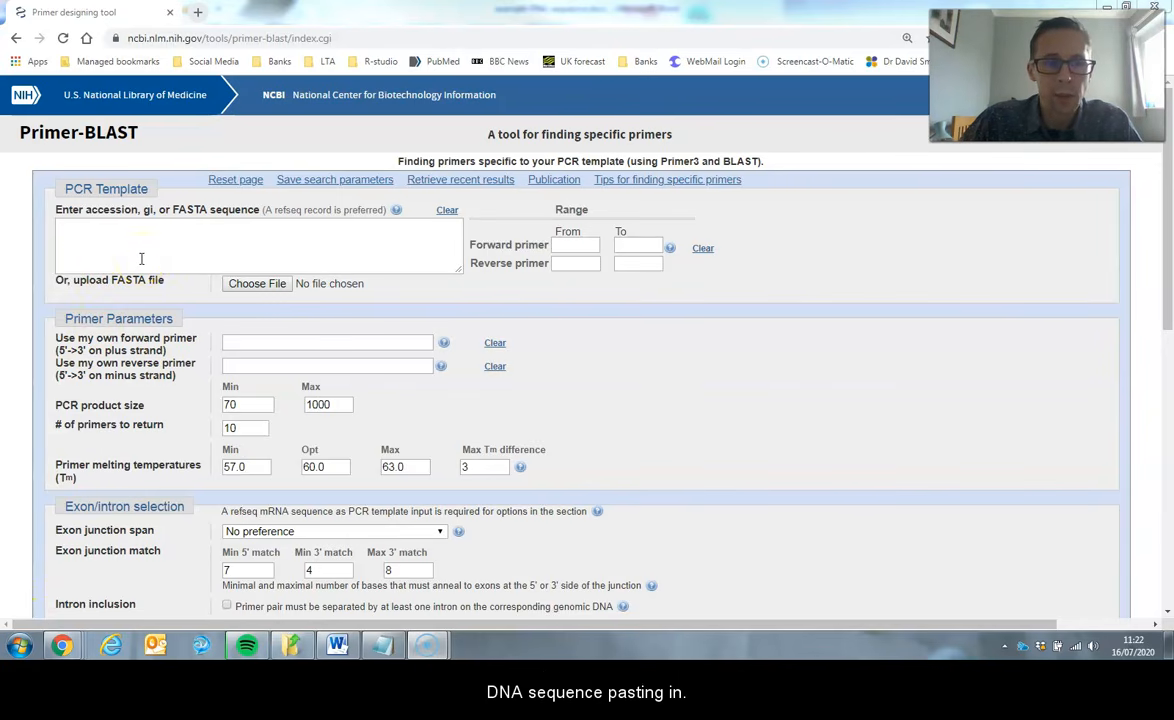
{"action": "left_click", "coordinate": [390, 248]}
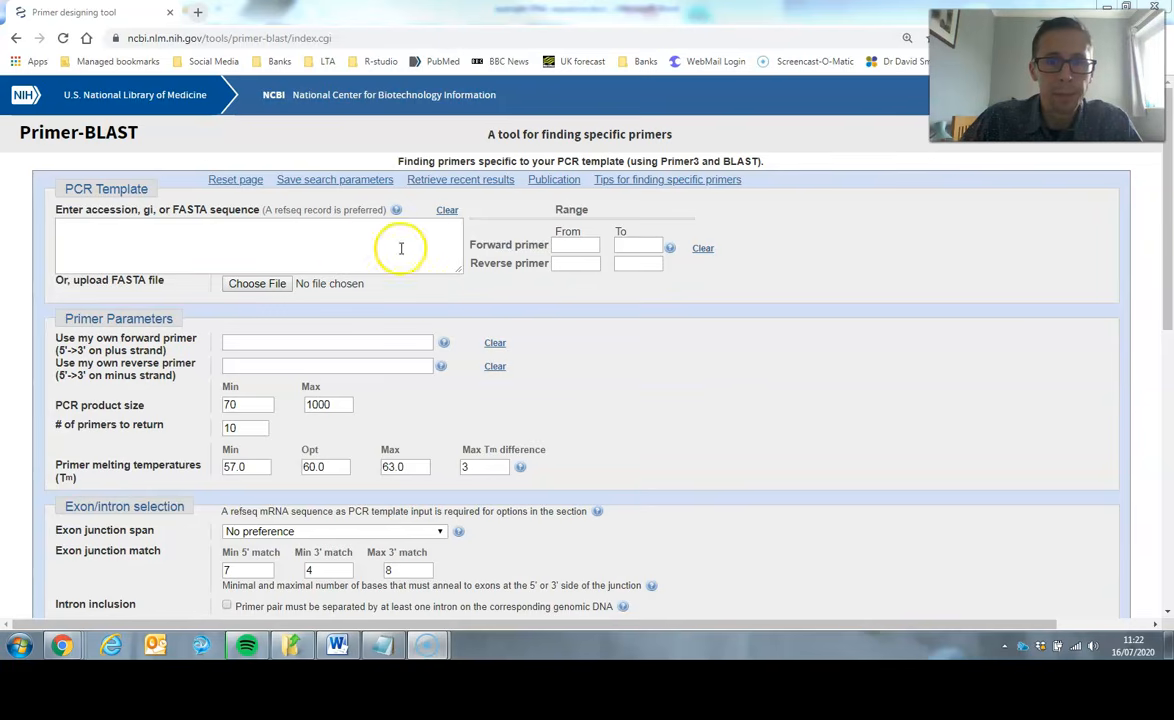
{"action": "left_click", "coordinate": [560, 246]}
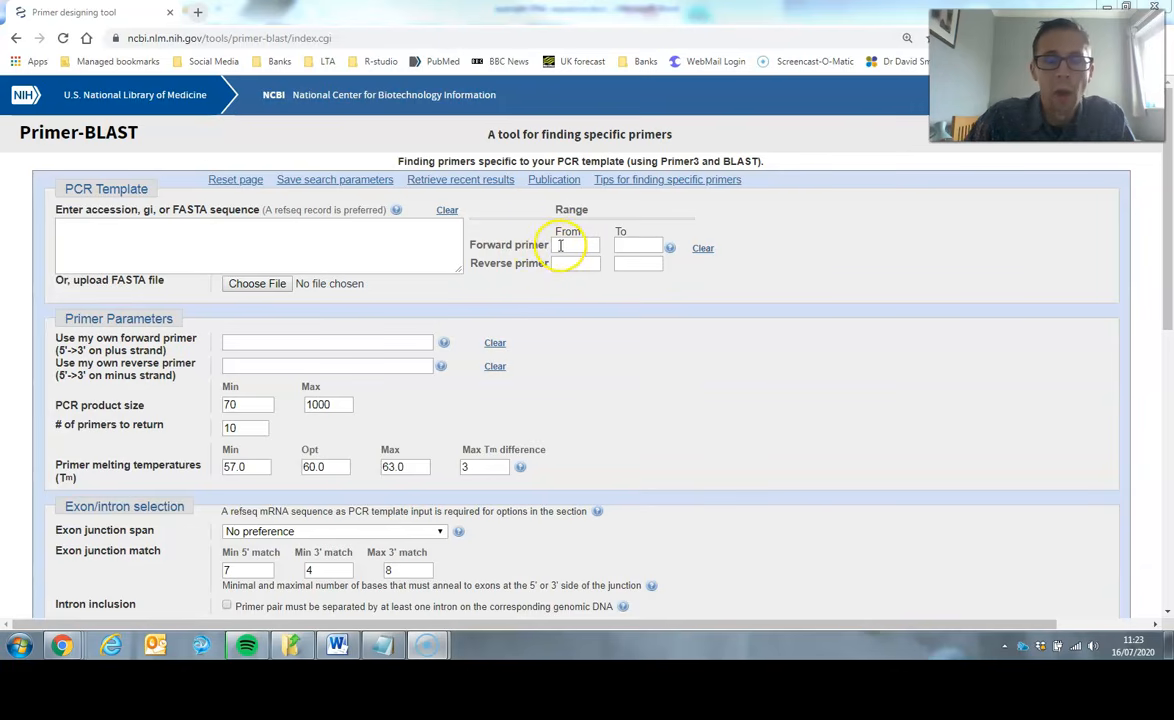
{"action": "right_click", "coordinate": [561, 245]}
{"action": "left_click", "coordinate": [510, 250]}
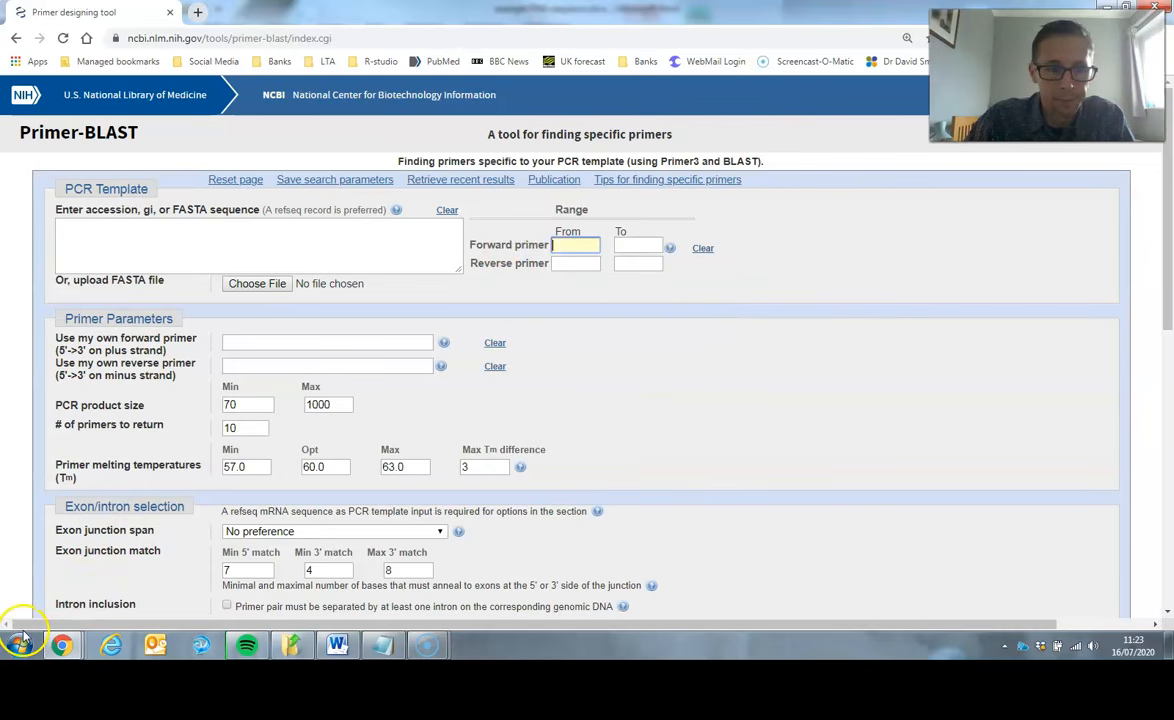
- Switch to the Word document and count the characters of the whole DNA sequence
{"action": "left_click", "coordinate": [337, 645]}
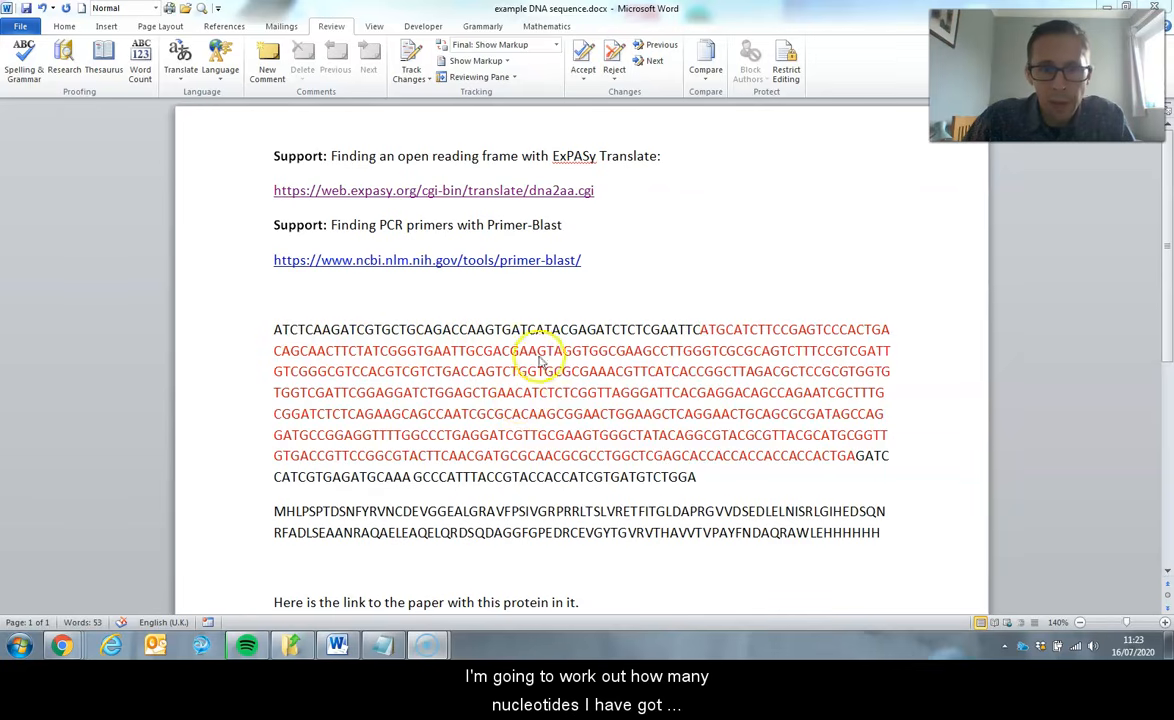
{"action": "left_click_drag", "start_coordinate": [702, 476], "coordinate": [270, 333]}
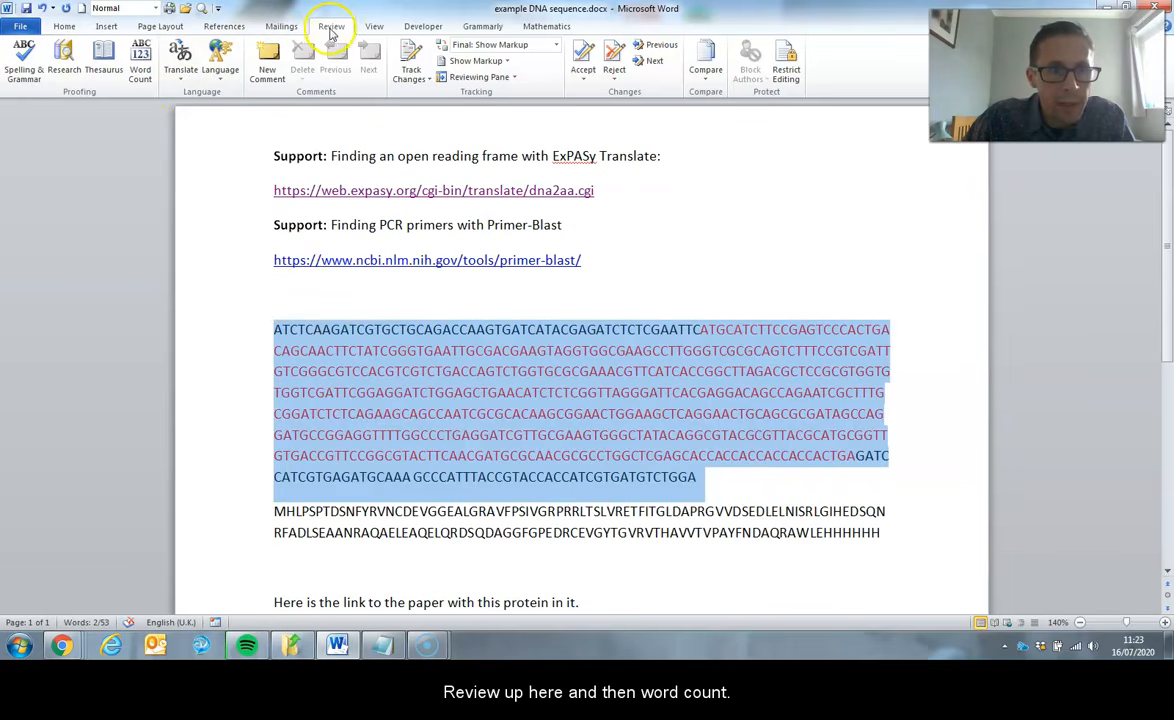
{"action": "left_click", "coordinate": [146, 80]}
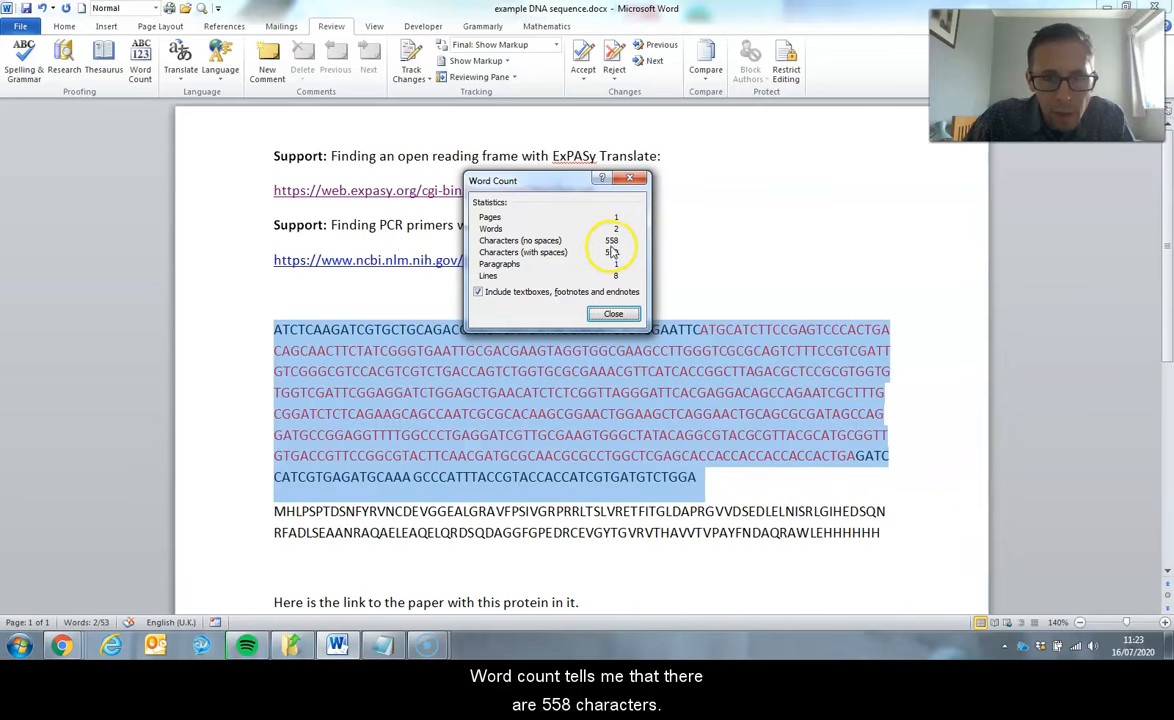
{"action": "left_click", "coordinate": [613, 313]}
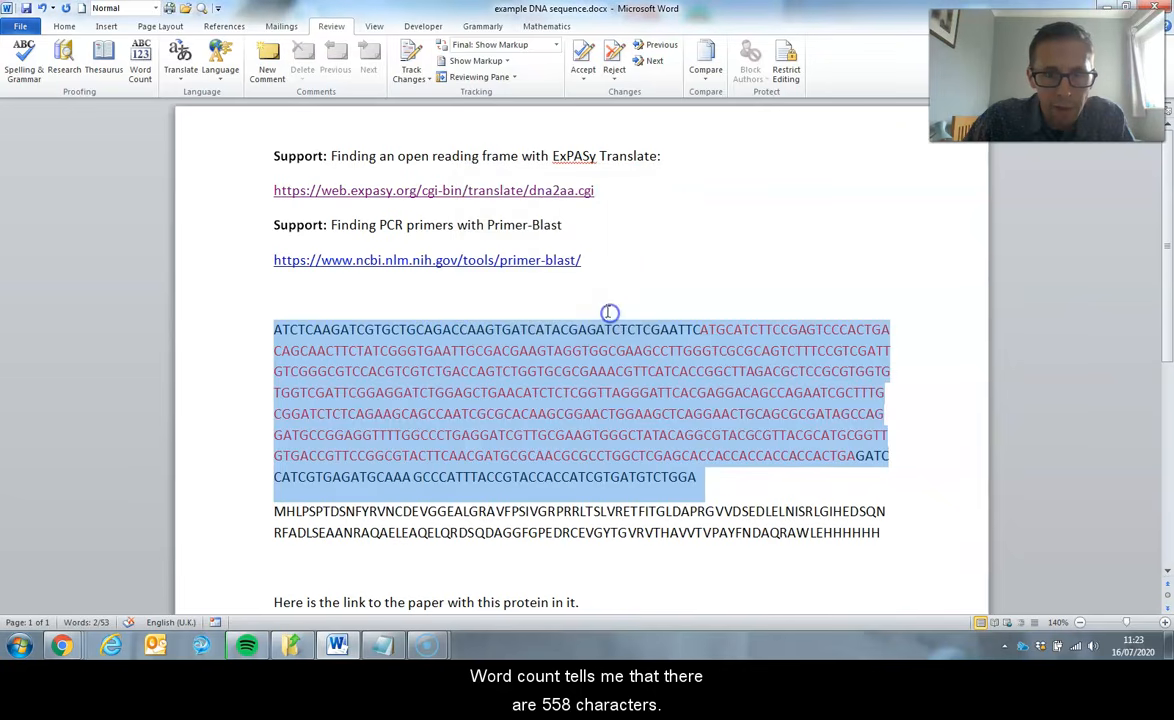
{"action": "left_click", "coordinate": [553, 418]}
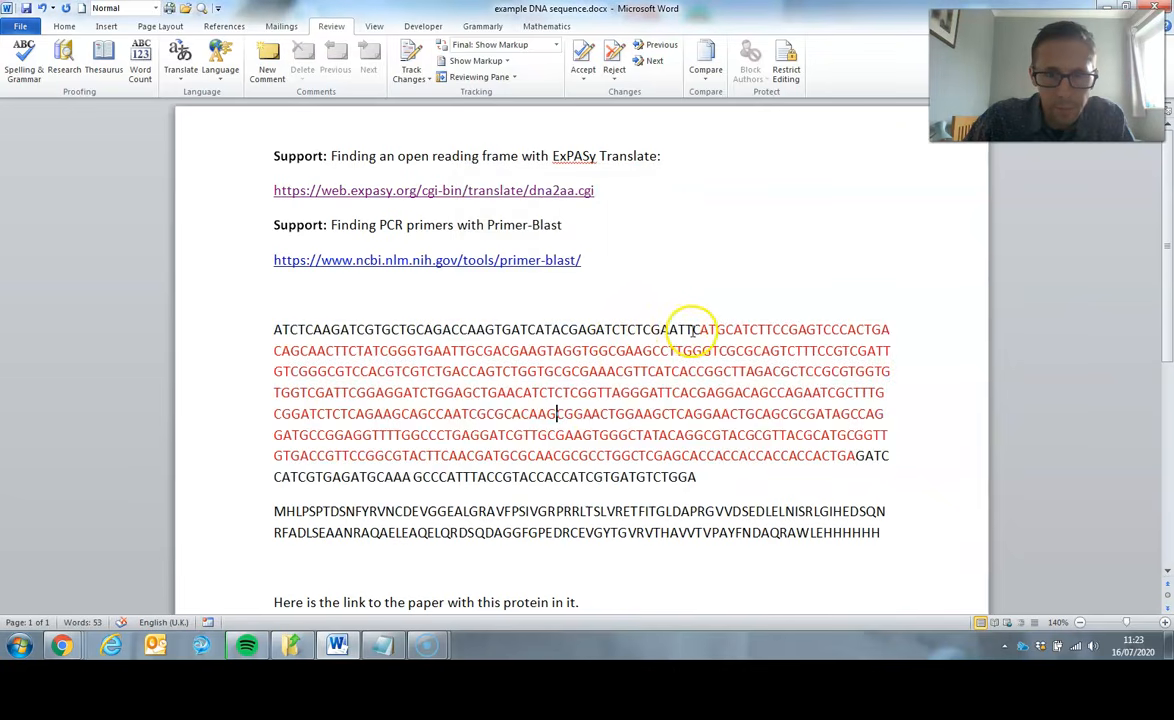
- Count the characters in the black stretch of DNA preceding the red open reading frame
{"action": "left_click_drag", "start_coordinate": [699, 329], "coordinate": [277, 330]}
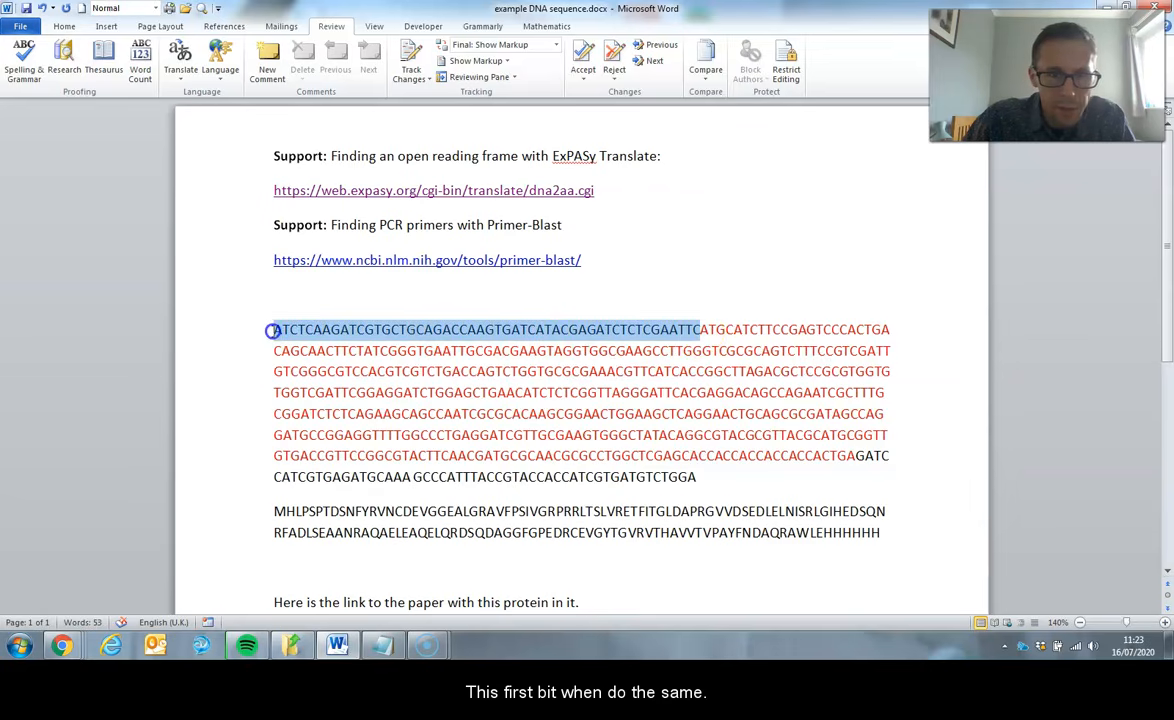
{"action": "left_click", "coordinate": [142, 76]}
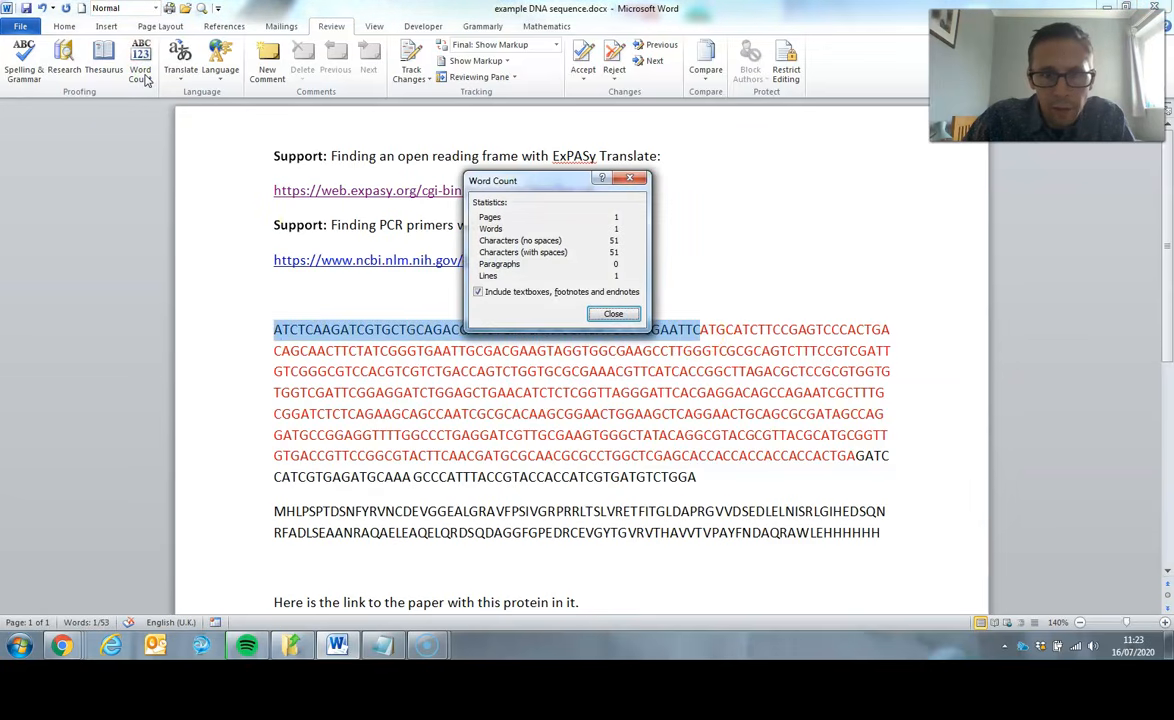
{"action": "left_click", "coordinate": [611, 314]}
- Count the characters from the start of the DNA sequence through the end of the red open reading frame
{"action": "left_click_drag", "start_coordinate": [855, 455], "coordinate": [284, 305]}
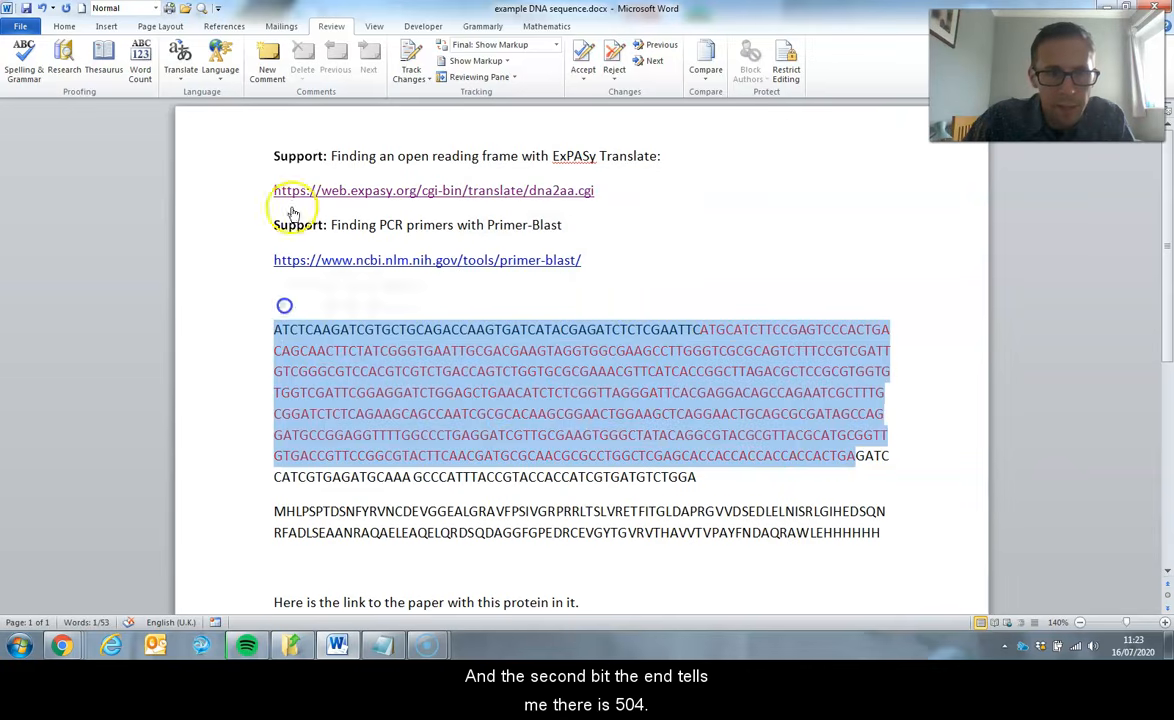
{"action": "left_click", "coordinate": [144, 78]}
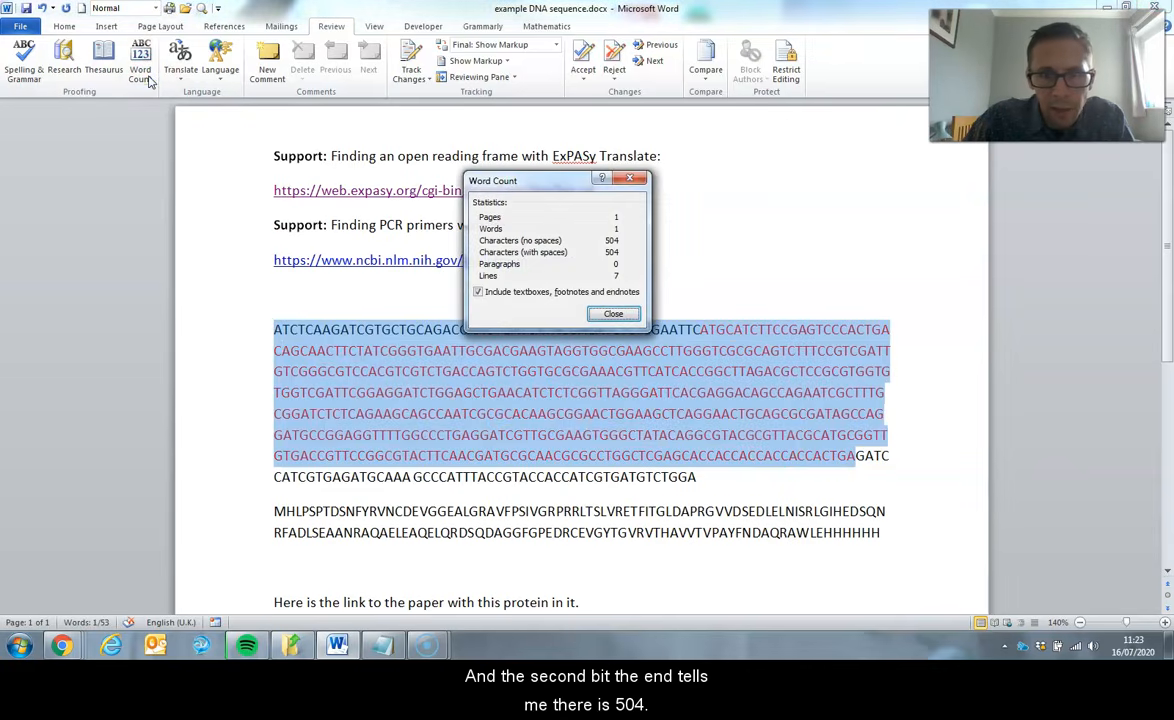
{"action": "left_click", "coordinate": [613, 314]}
{"action": "left_click", "coordinate": [734, 479]}
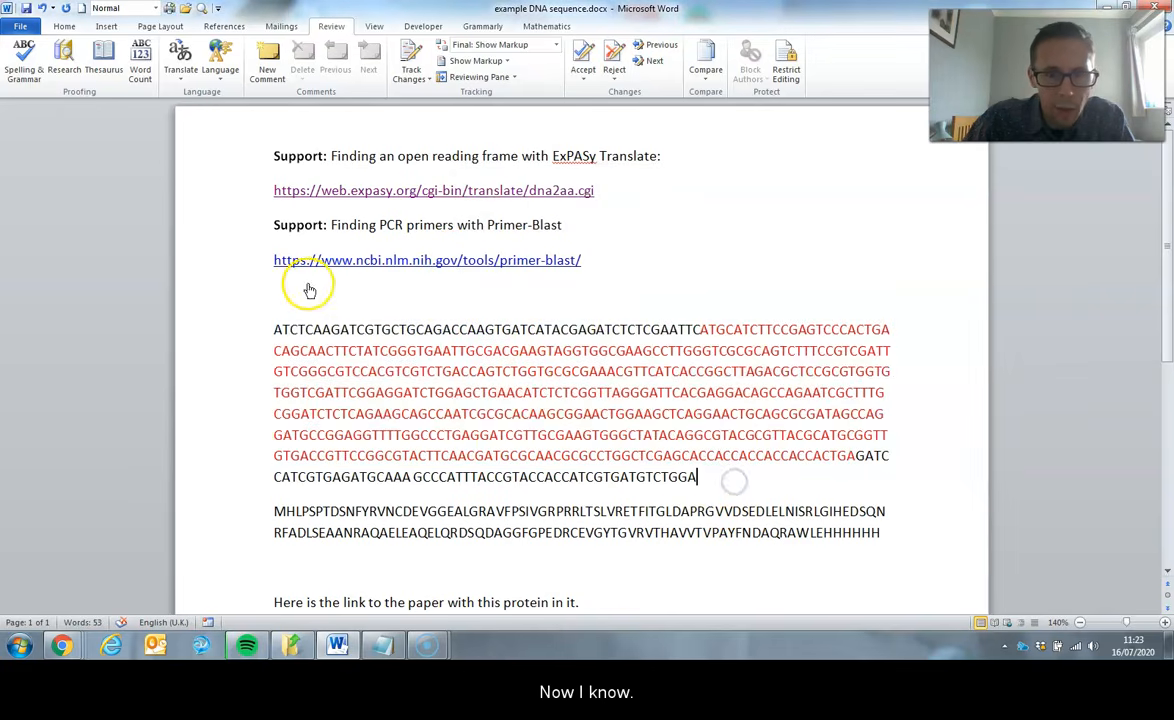
- Note the range 1-51 on the blank line above the DNA sequence and highlight the stretch it describes
{"action": "left_click", "coordinate": [305, 292]}
{"action": "type", "text": "1-51"}
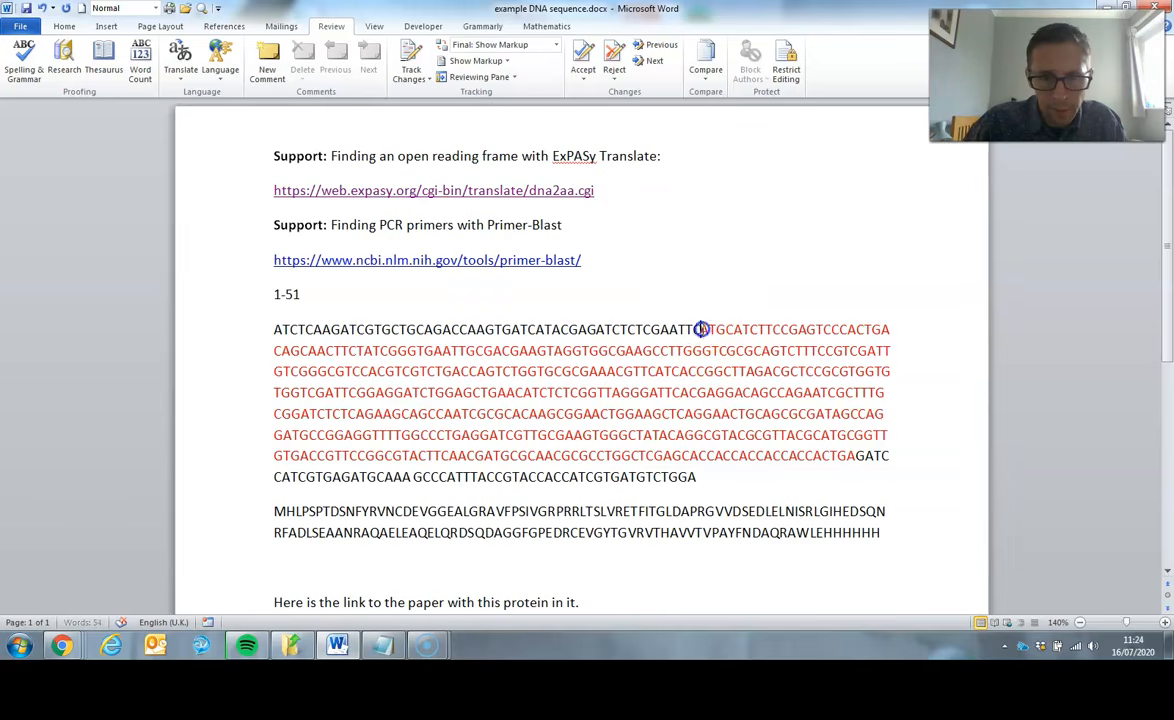
{"action": "left_click_drag", "start_coordinate": [700, 329], "coordinate": [254, 329]}
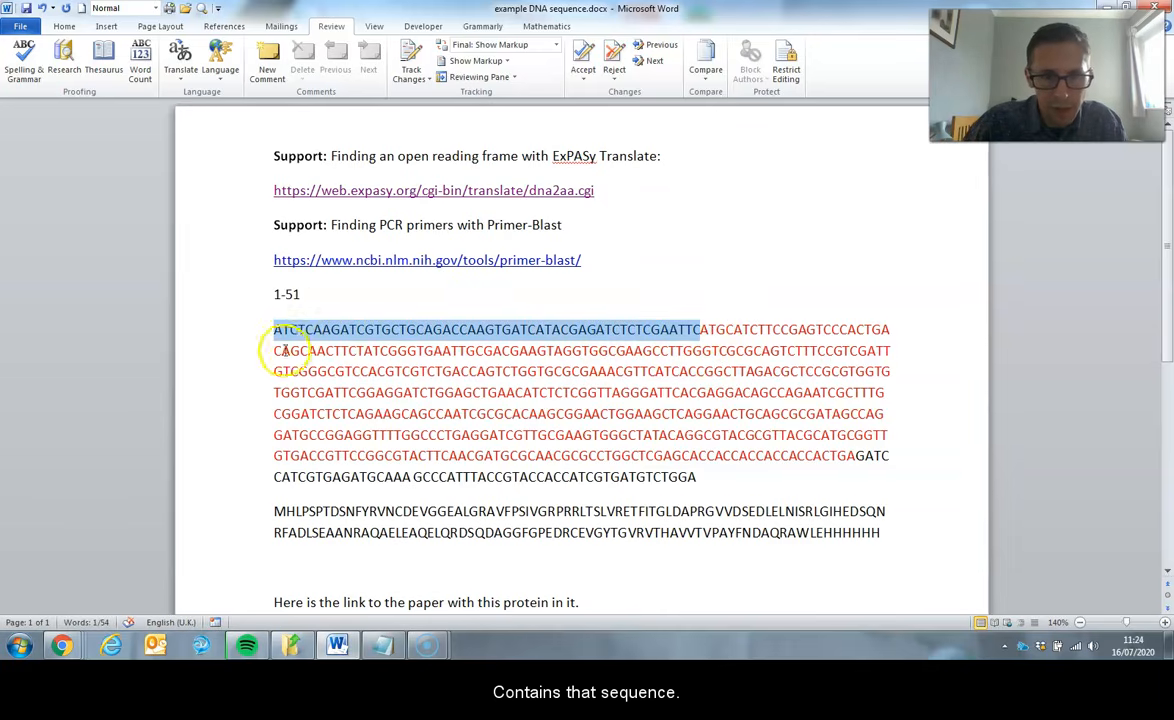
- Add a new line below the DNA sequence and start the second range there with 508-
{"action": "left_click", "coordinate": [743, 483]}
{"action": "key", "text": "Return"}
{"action": "key", "text": "Return"}
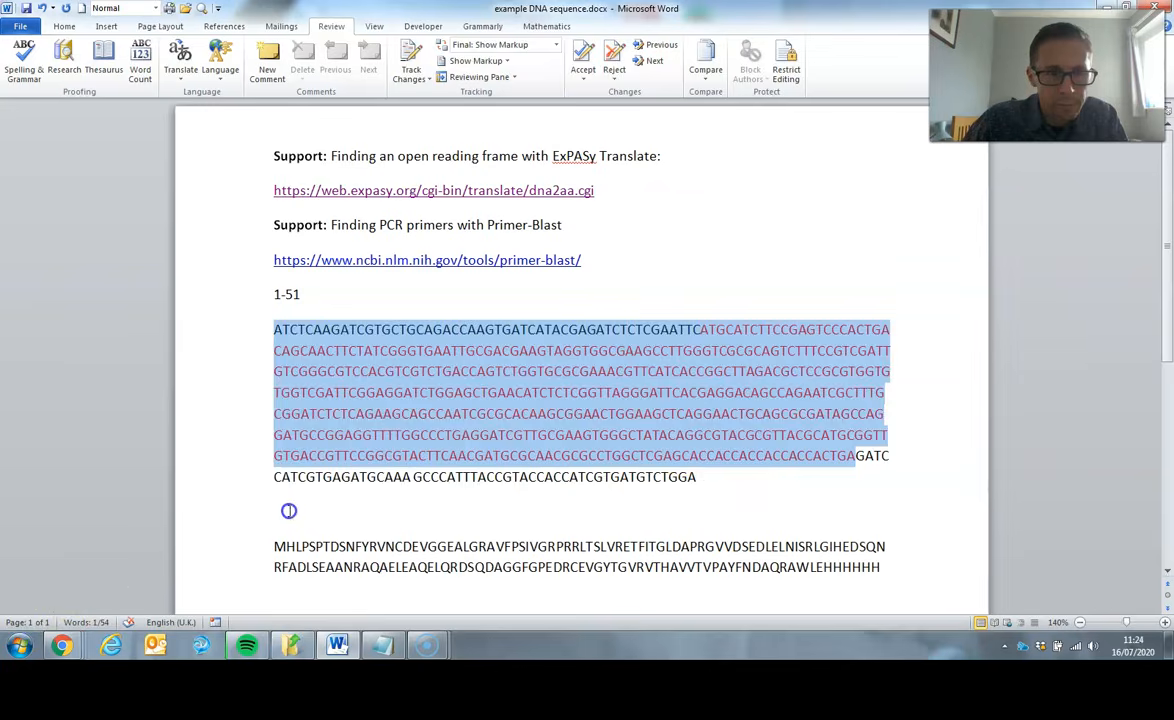
{"action": "left_click", "coordinate": [284, 511]}
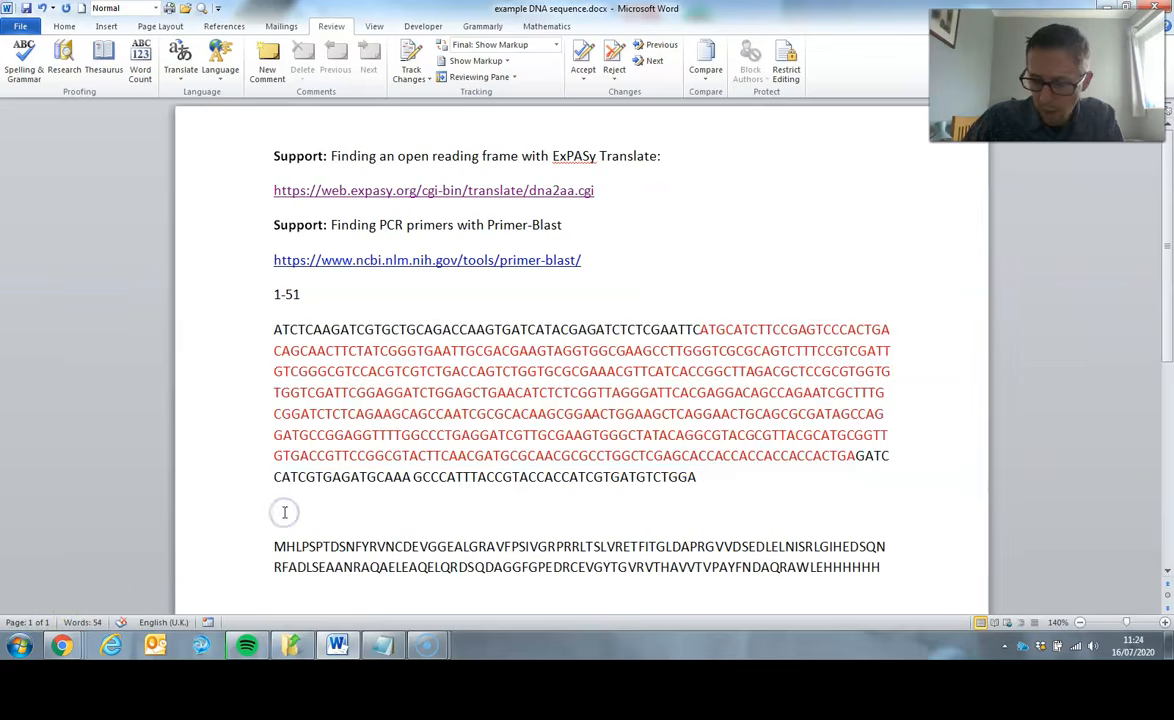
{"action": "type", "text": "508-"}
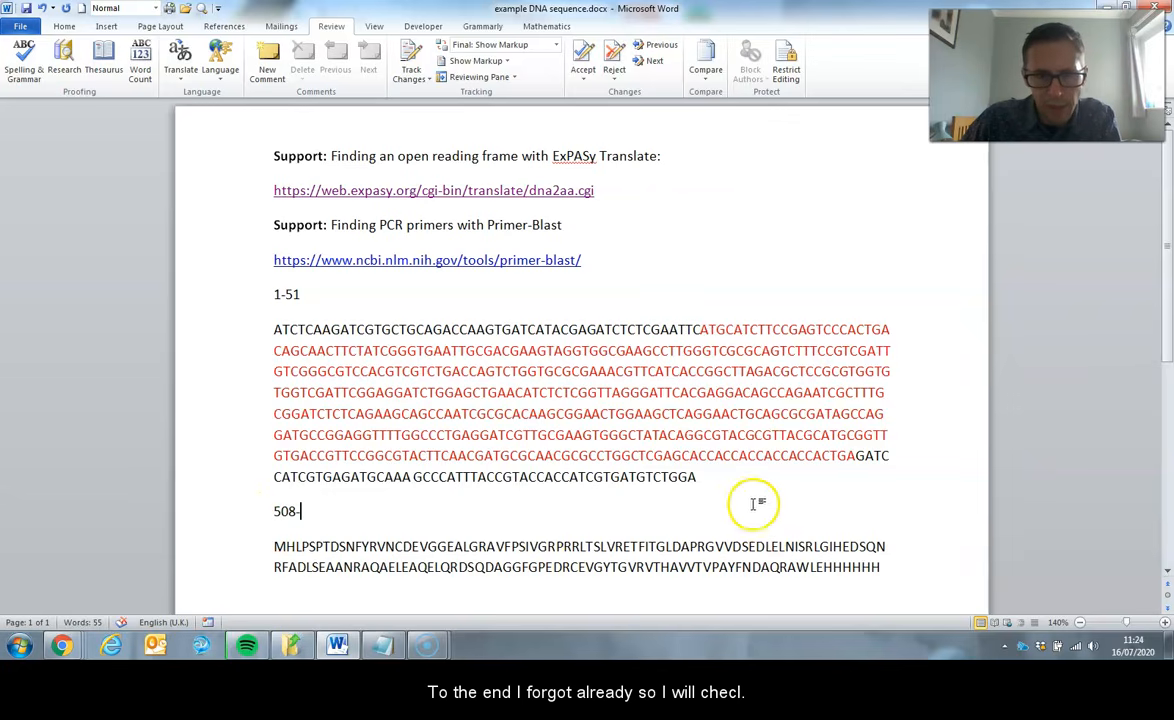
- Recount the characters of the whole DNA sequence and complete the range below it with the end value 558
{"action": "left_click_drag", "start_coordinate": [700, 478], "coordinate": [263, 327]}
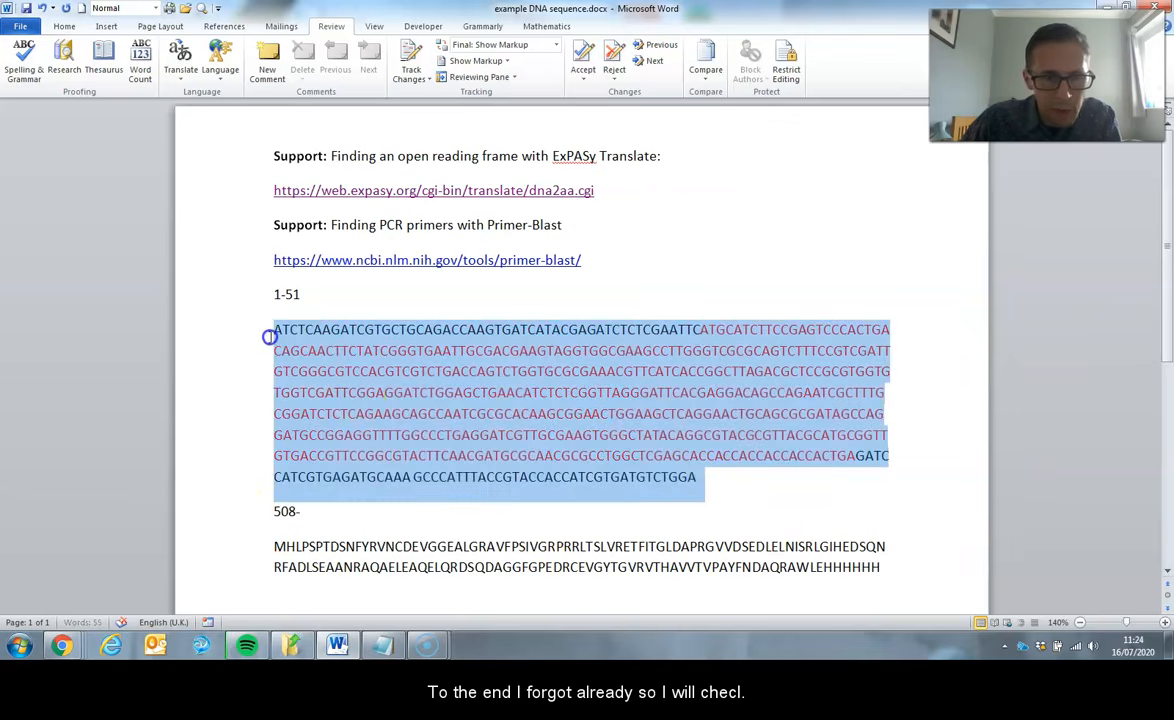
{"action": "left_click", "coordinate": [140, 56]}
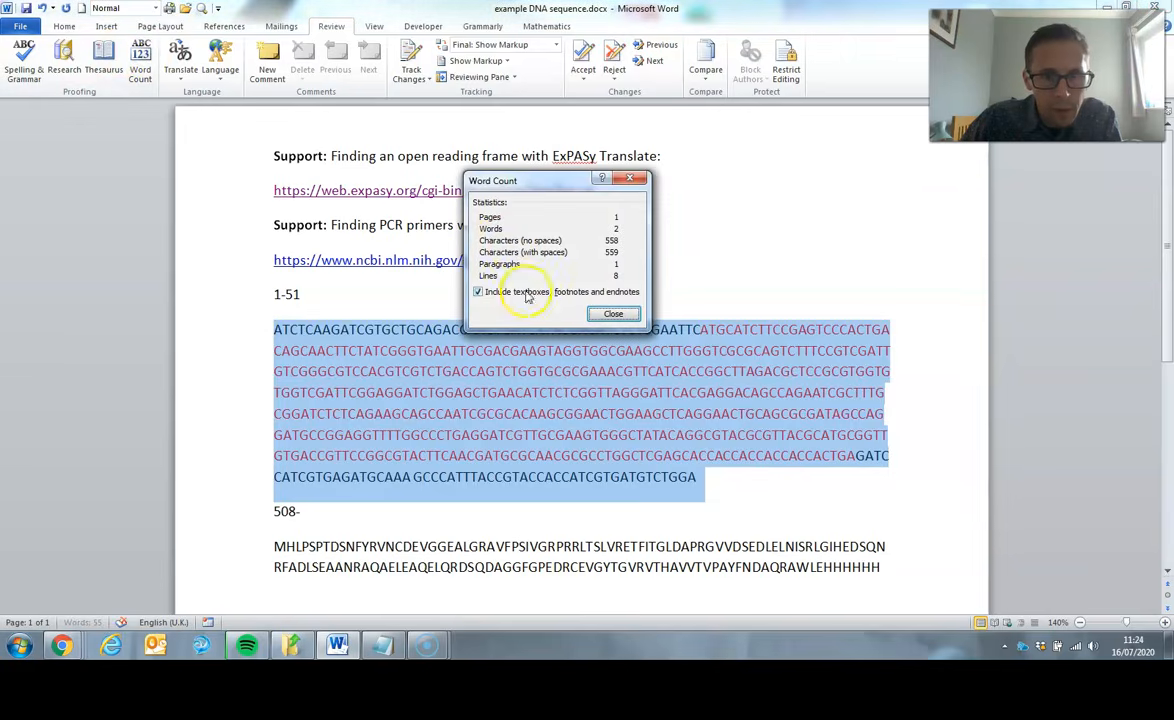
{"action": "left_click", "coordinate": [613, 313]}
{"action": "left_click", "coordinate": [320, 512]}
{"action": "type", "text": "558"}
- Recount the characters up to the end of the red open reading frame and correct the lower range's start to 504
{"action": "left_click_drag", "start_coordinate": [856, 457], "coordinate": [223, 336]}
{"action": "left_click", "coordinate": [140, 56]}
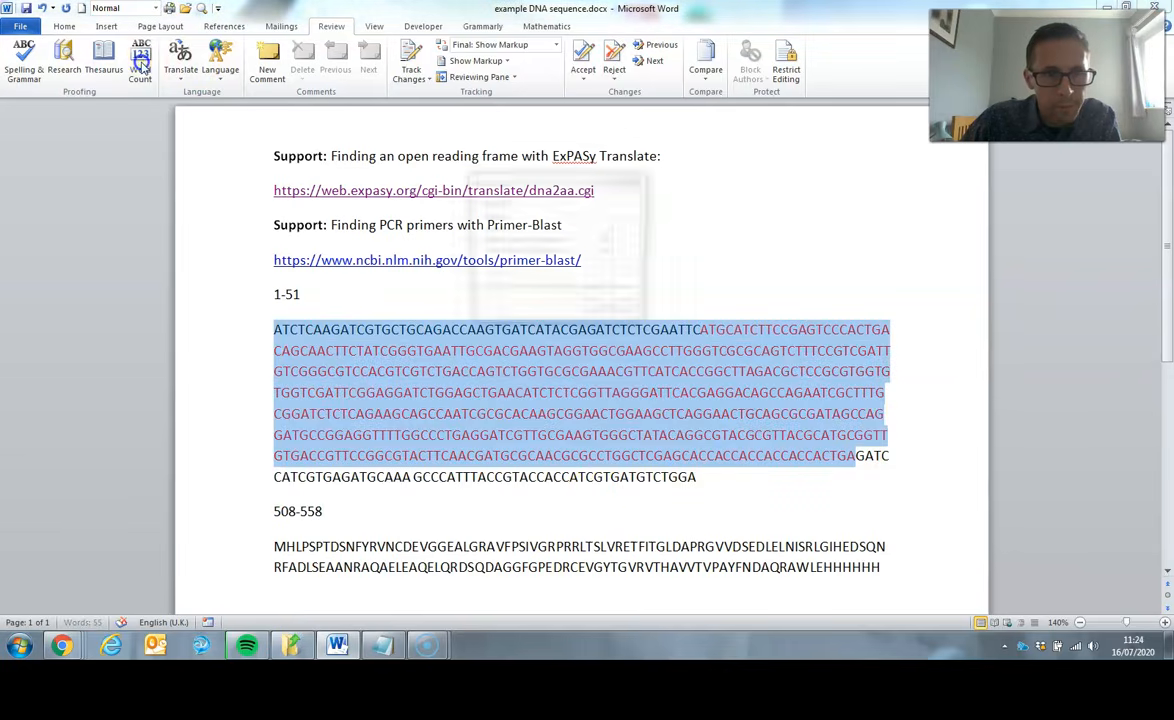
{"action": "left_click", "coordinate": [610, 314]}
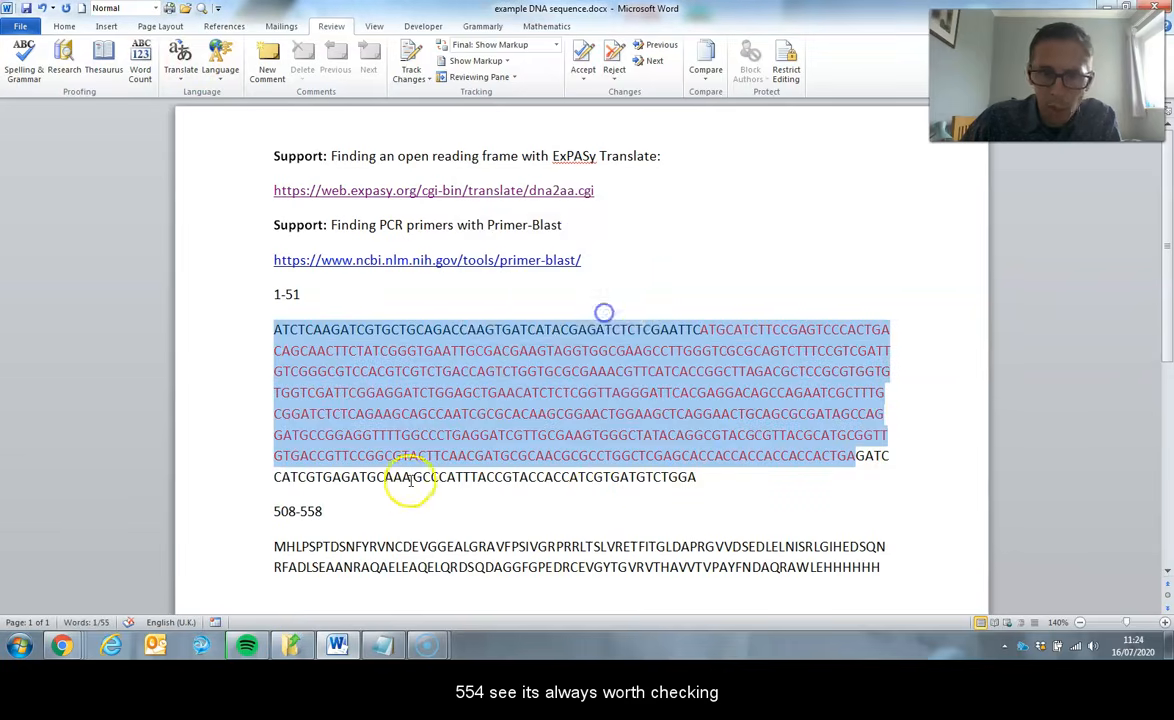
{"action": "left_click", "coordinate": [297, 510]}
{"action": "key", "text": "BackSpace"}
{"action": "type", "text": "4"}
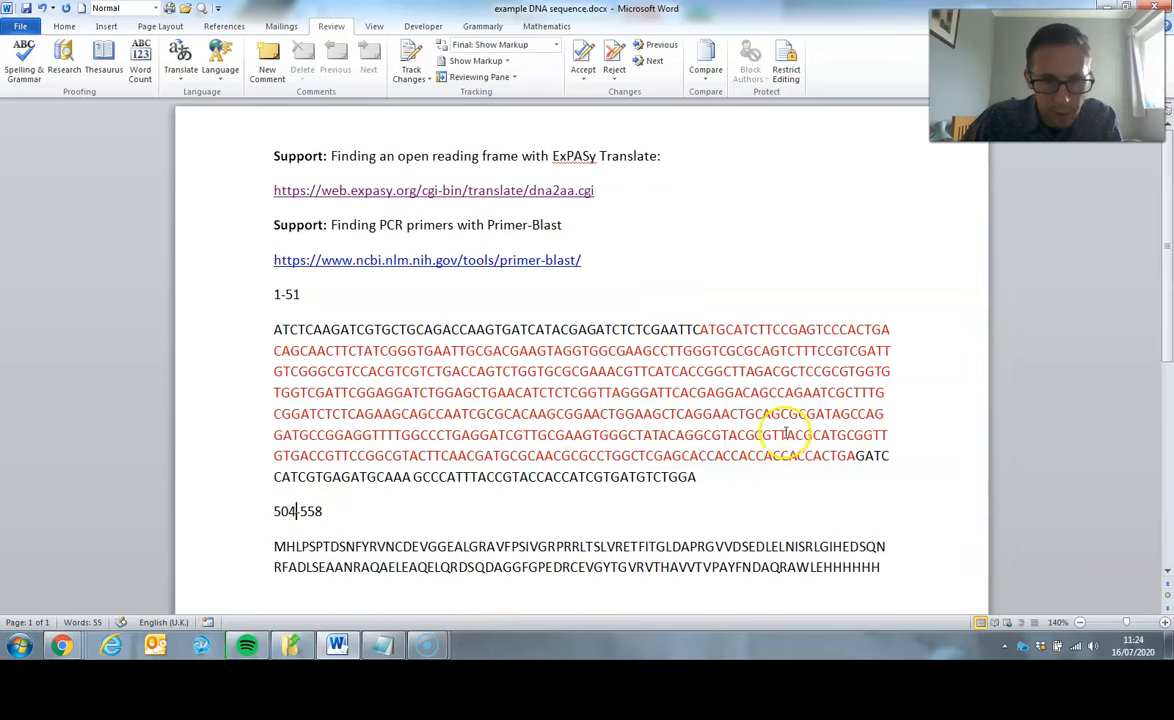
- Highlight the black stretches before and after the red open reading frame to review the two primer regions
{"action": "left_click_drag", "start_coordinate": [856, 457], "coordinate": [862, 473]}
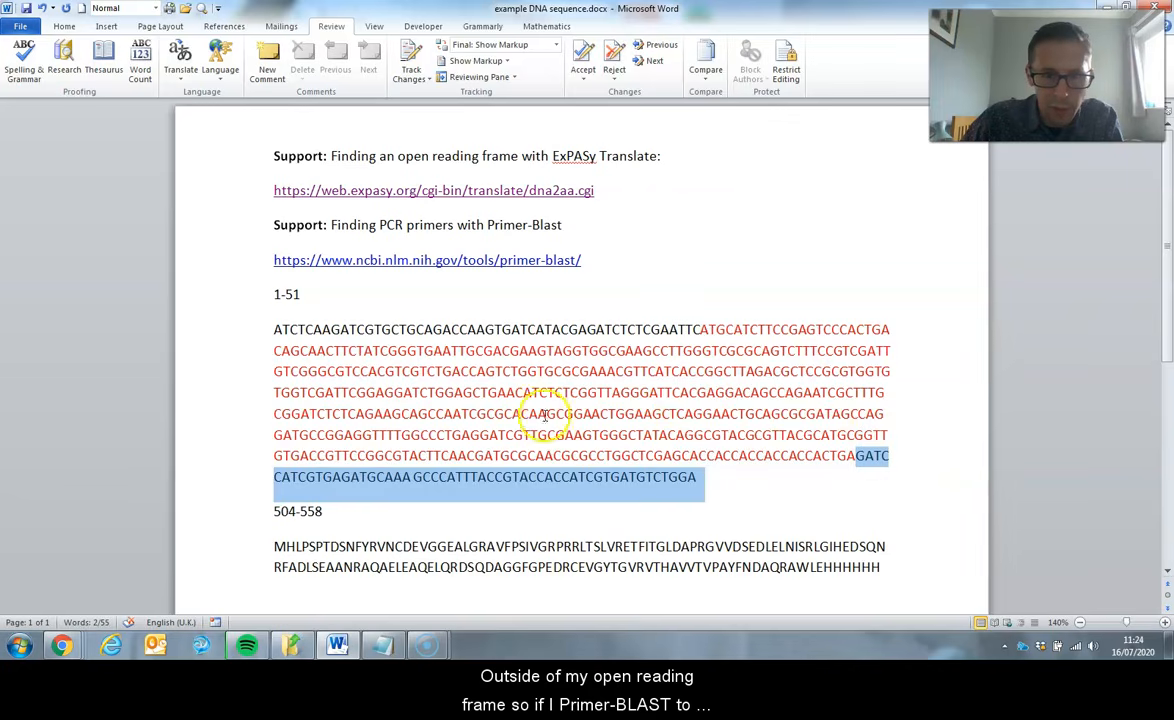
{"action": "left_click", "coordinate": [705, 477]}
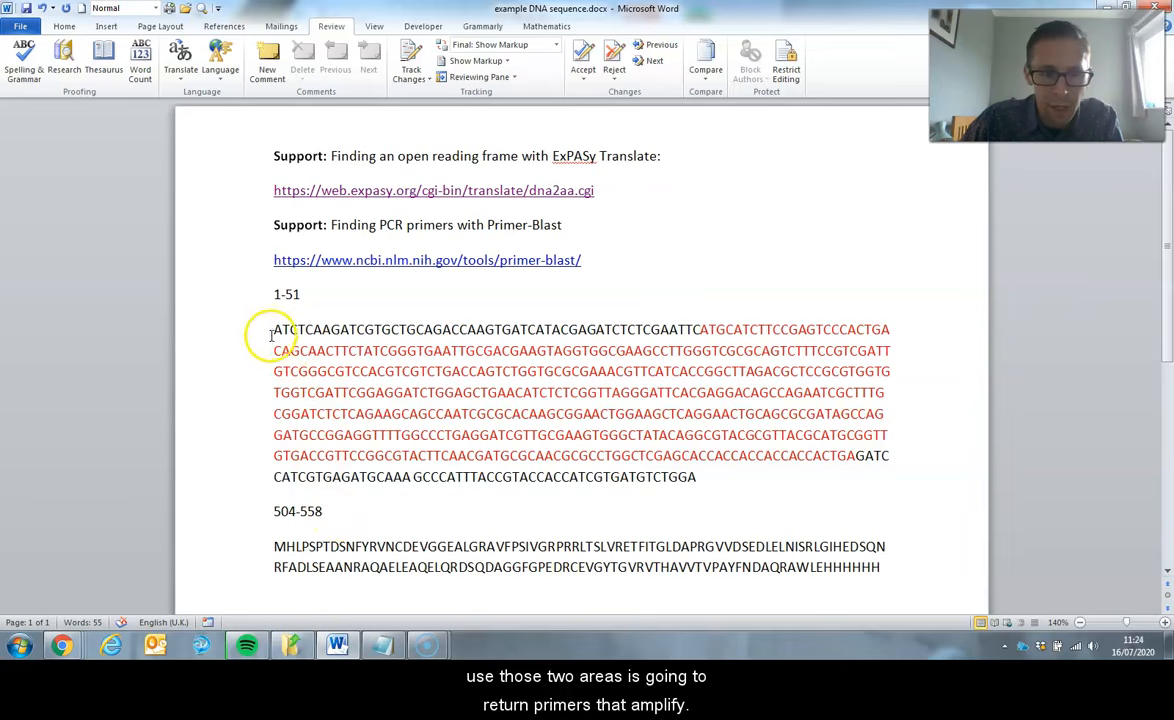
{"action": "left_click_drag", "start_coordinate": [273, 329], "coordinate": [697, 330]}
{"action": "left_click_drag", "start_coordinate": [856, 460], "coordinate": [858, 475]}
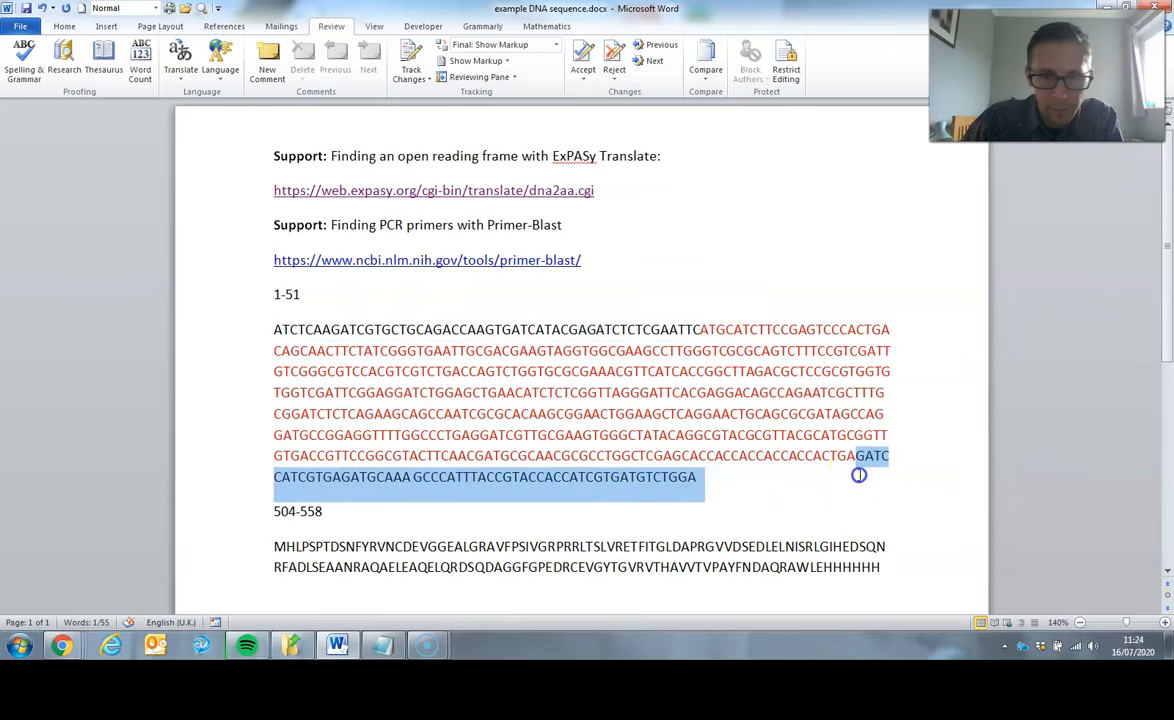
{"action": "left_click", "coordinate": [776, 511]}
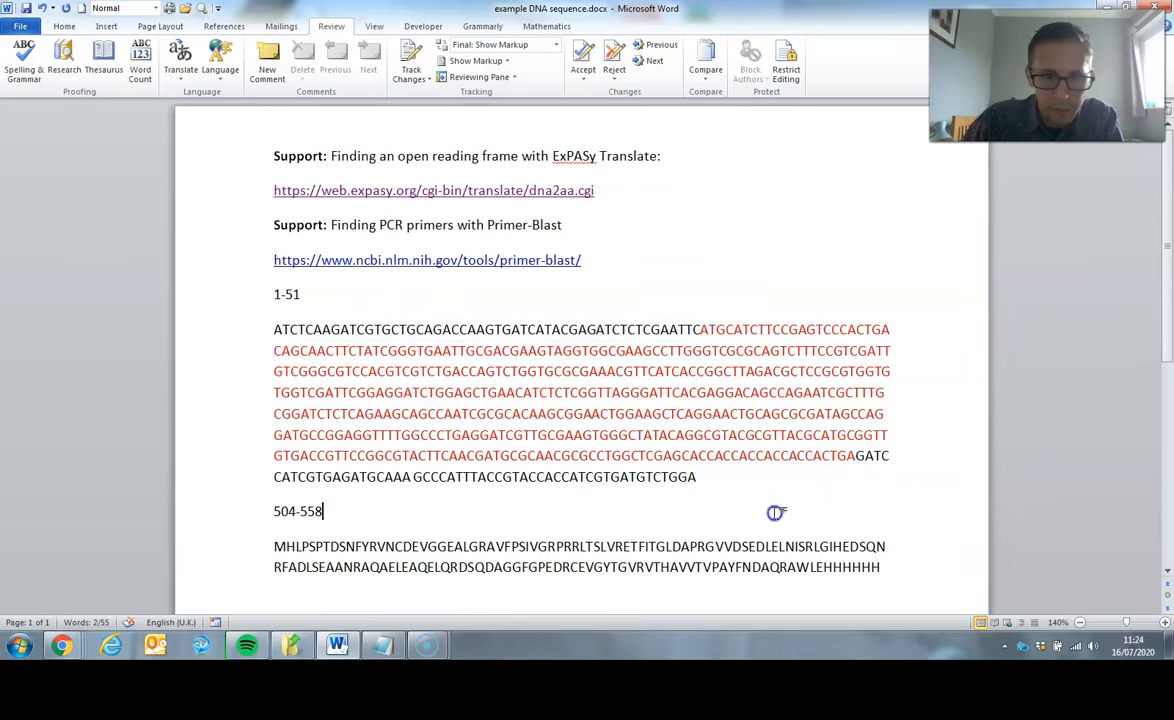
- Label the beginning of the DNA sequence with 5'- to mark its orientation
{"action": "left_click", "coordinate": [272, 329]}
{"action": "type", "text": "5"}
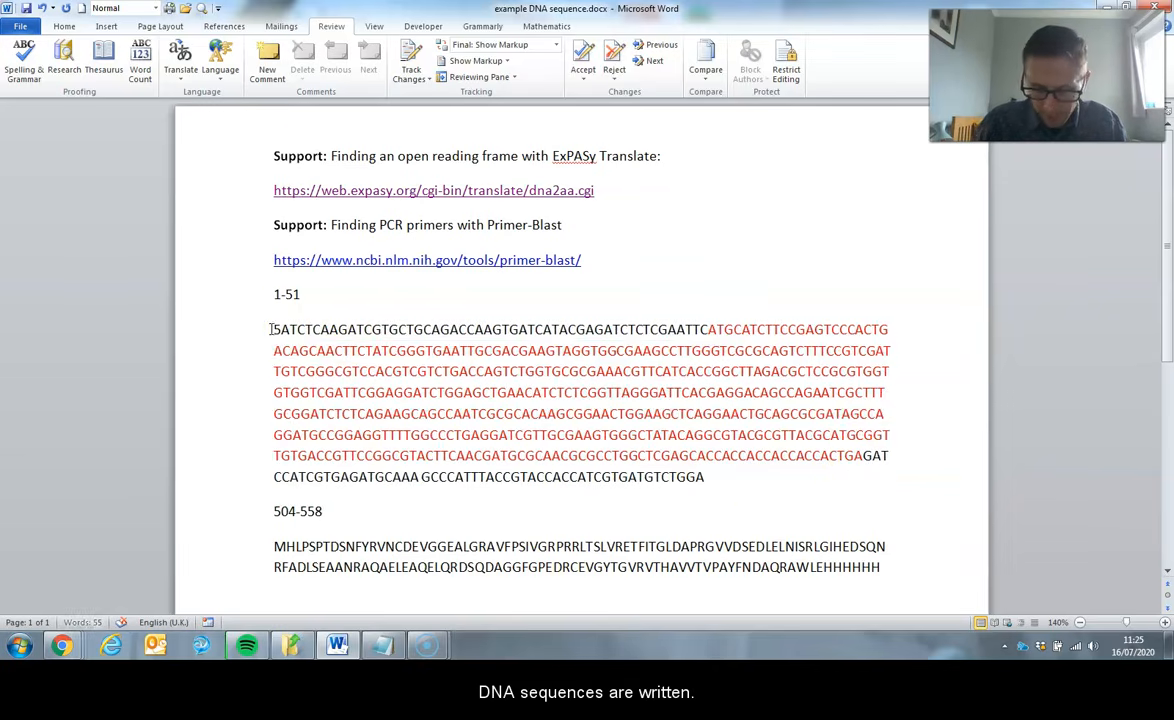
{"action": "type", "text": ";-"}
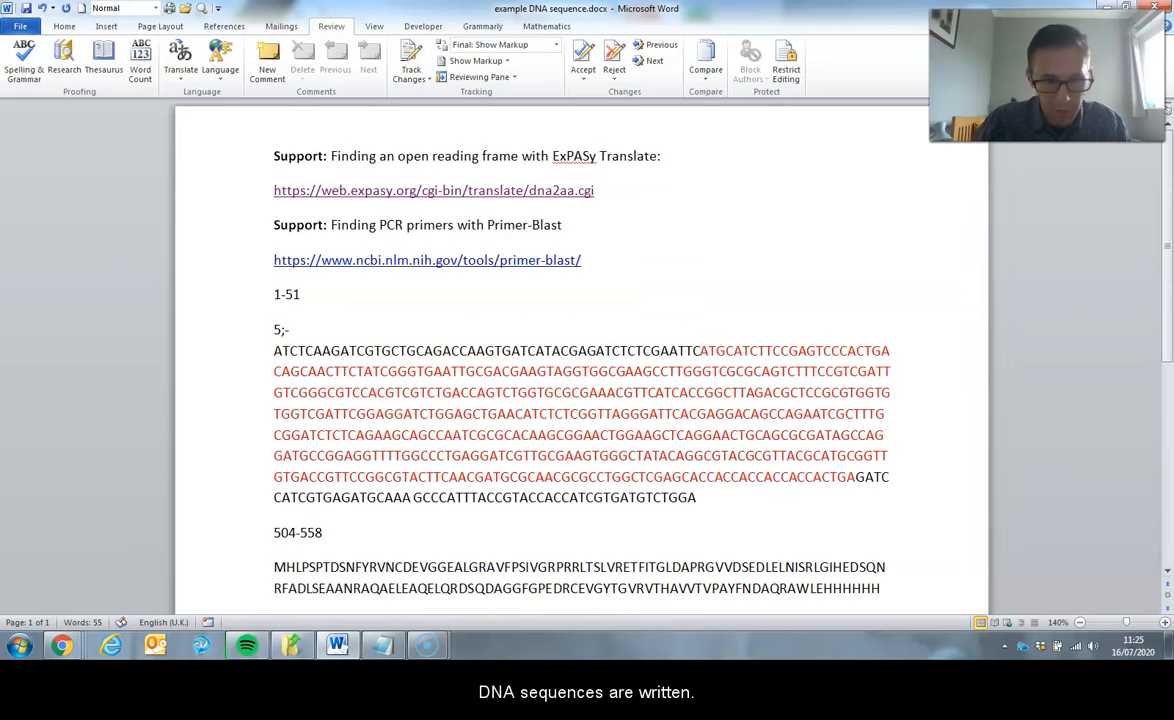
{"action": "key", "text": "BackSpace"}
{"action": "key", "text": "BackSpace"}
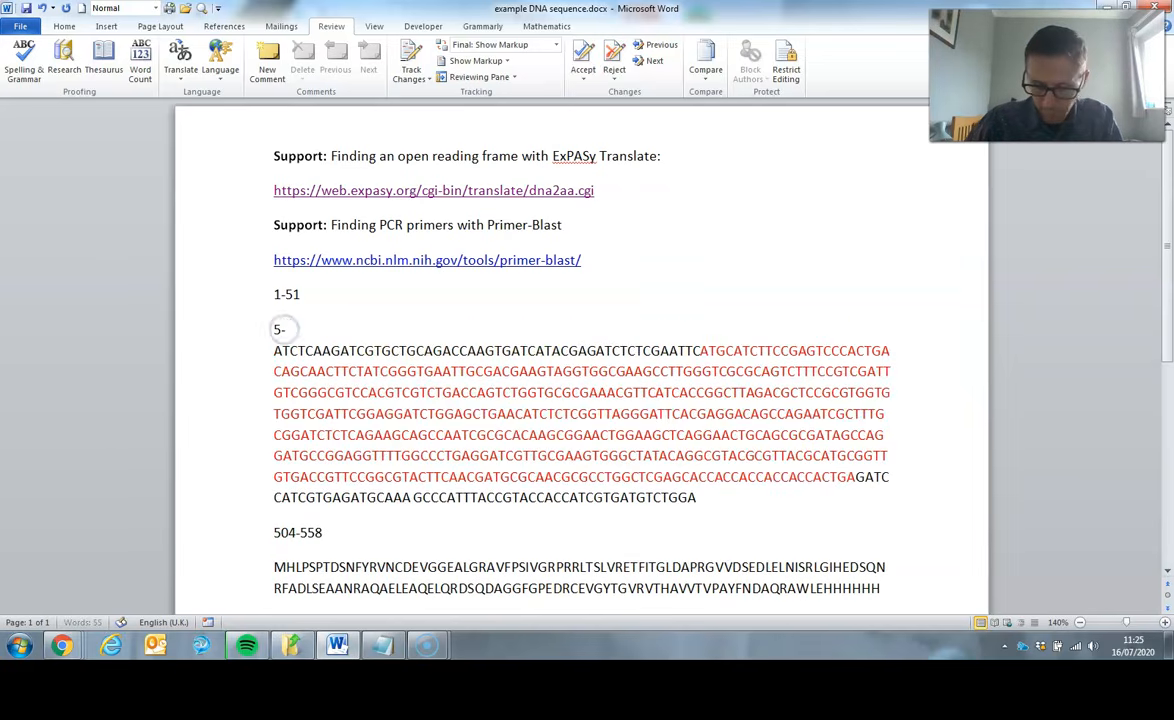
{"action": "type", "text": "'"}
- Add the end label -3' on a new line directly after the DNA sequence
{"action": "left_click", "coordinate": [715, 507]}
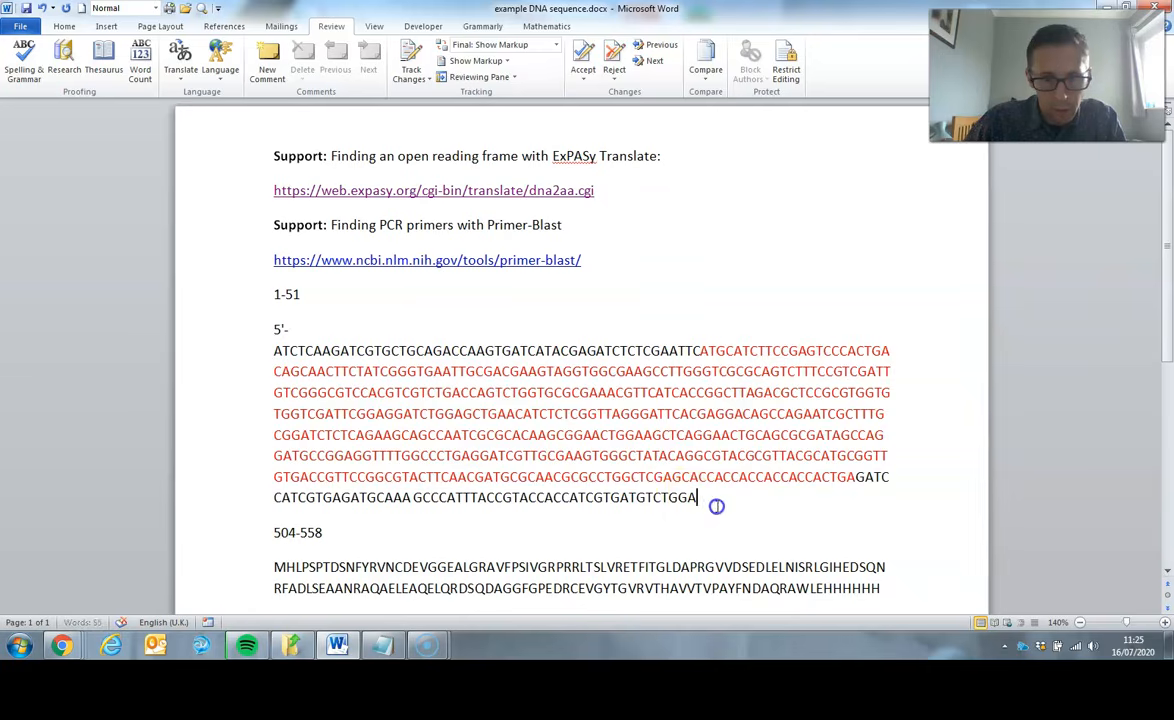
{"action": "key", "text": "Return"}
{"action": "type", "text": "-3"}
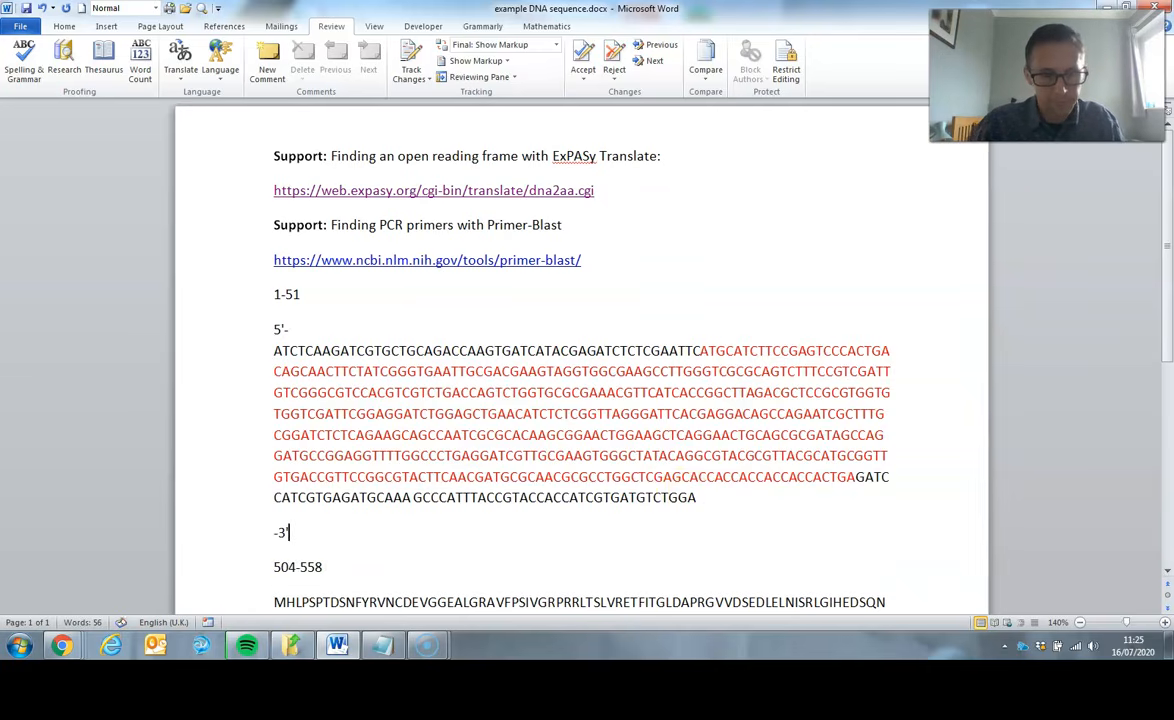
- Switch to Primer-BLAST in Chrome and fill in the DNA sequence as template, forward primer range 1 to 51 and reverse primer range 504 to 558
{"action": "left_click", "coordinate": [30, 628]}
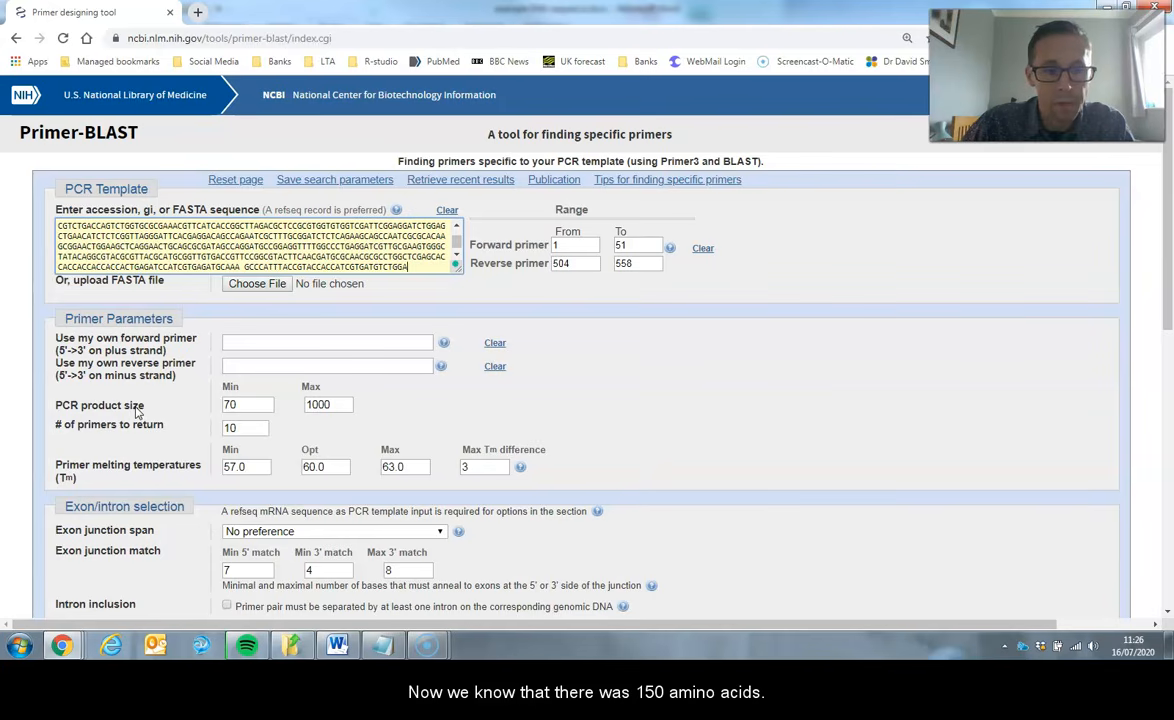
- Open the calculator to work out the expected PCR product size
{"action": "left_click", "coordinate": [27, 634]}
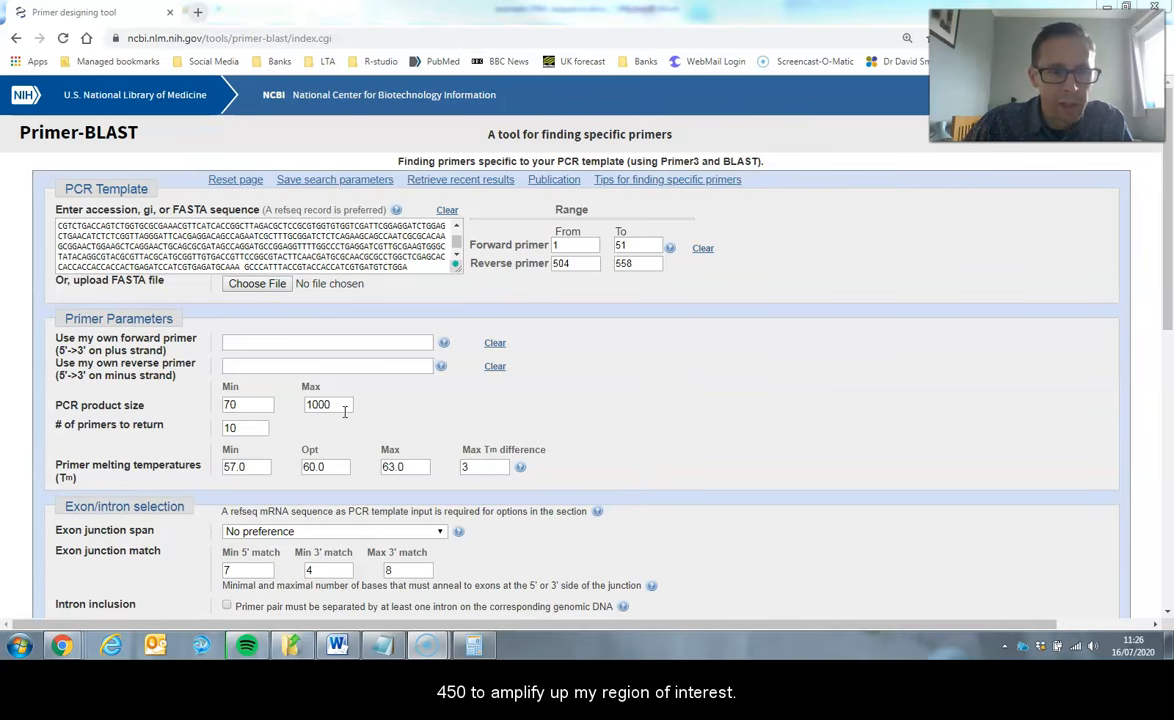
- Set the minimum PCR product size to 450 and submit the Primer-BLAST search to get primers
{"action": "double_click", "coordinate": [248, 405]}
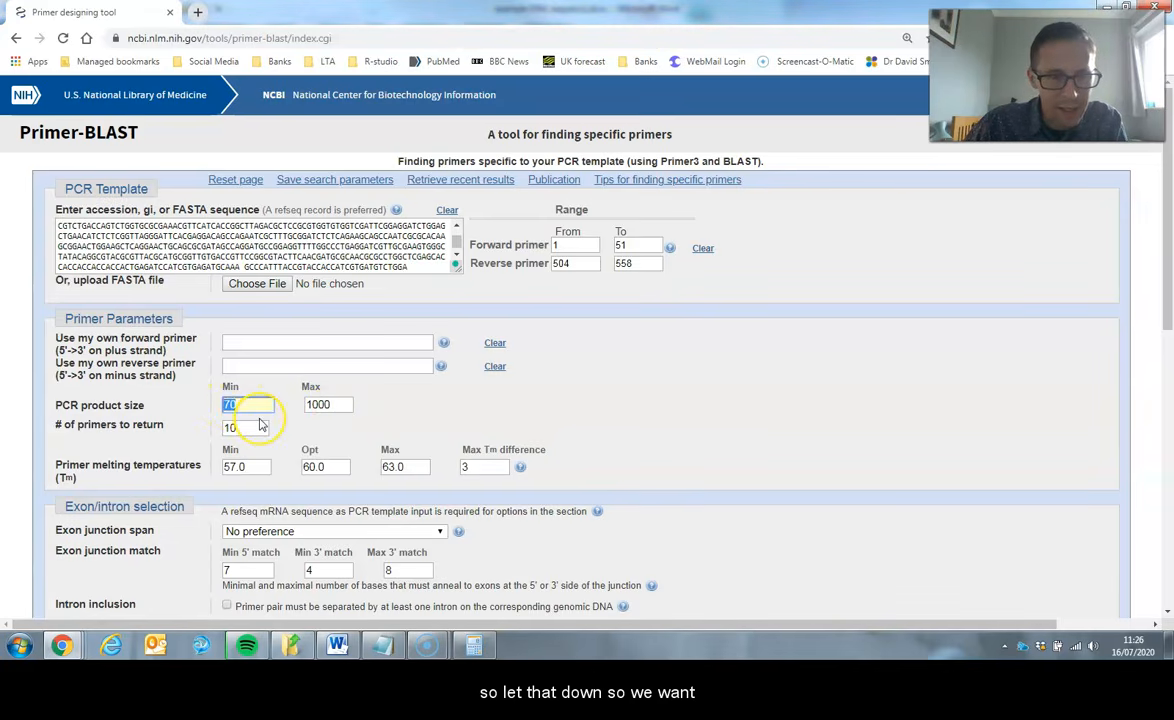
{"action": "type", "text": "450"}
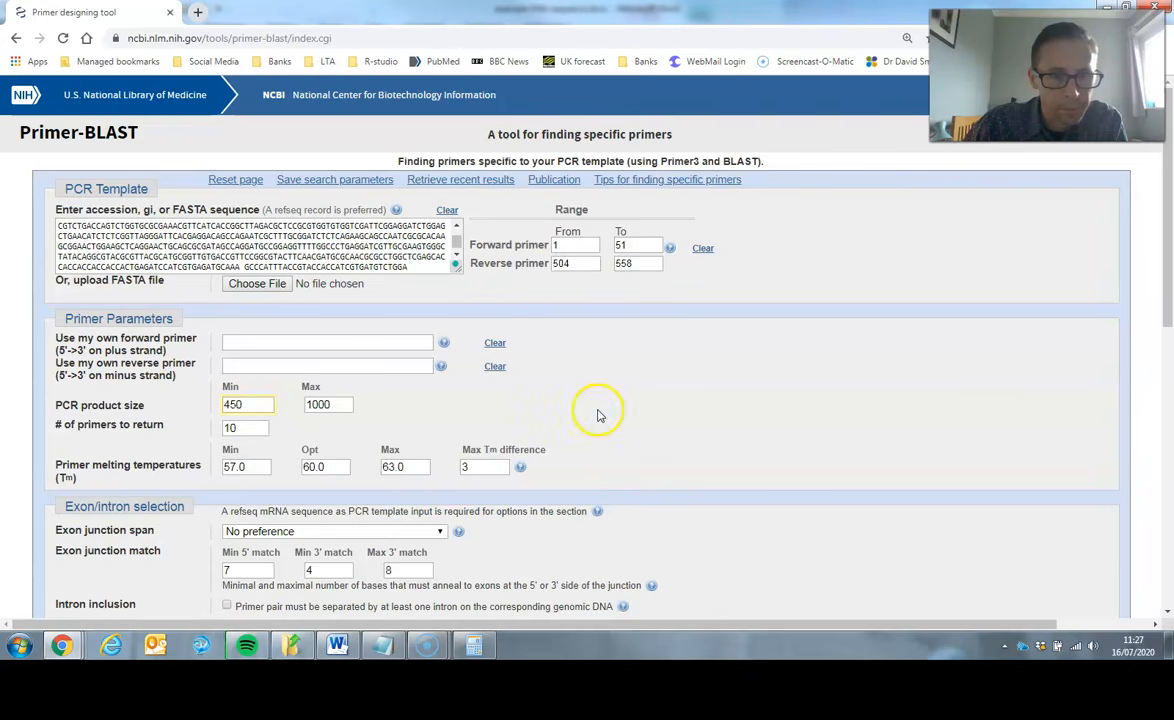
{"action": "scroll", "coordinate": [598, 415], "scroll_direction": "down", "scroll_amount": 1}
{"action": "scroll", "coordinate": [598, 415], "scroll_direction": "down", "scroll_amount": 2}
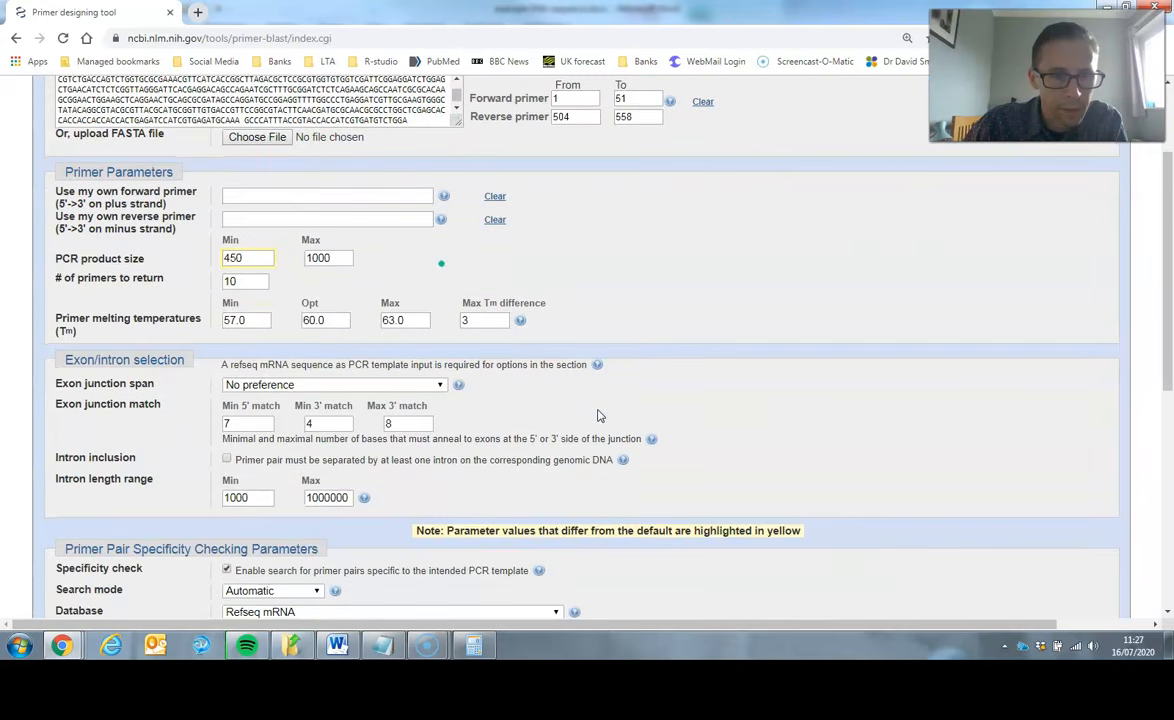
{"action": "scroll", "coordinate": [598, 415], "scroll_direction": "down", "scroll_amount": 7}
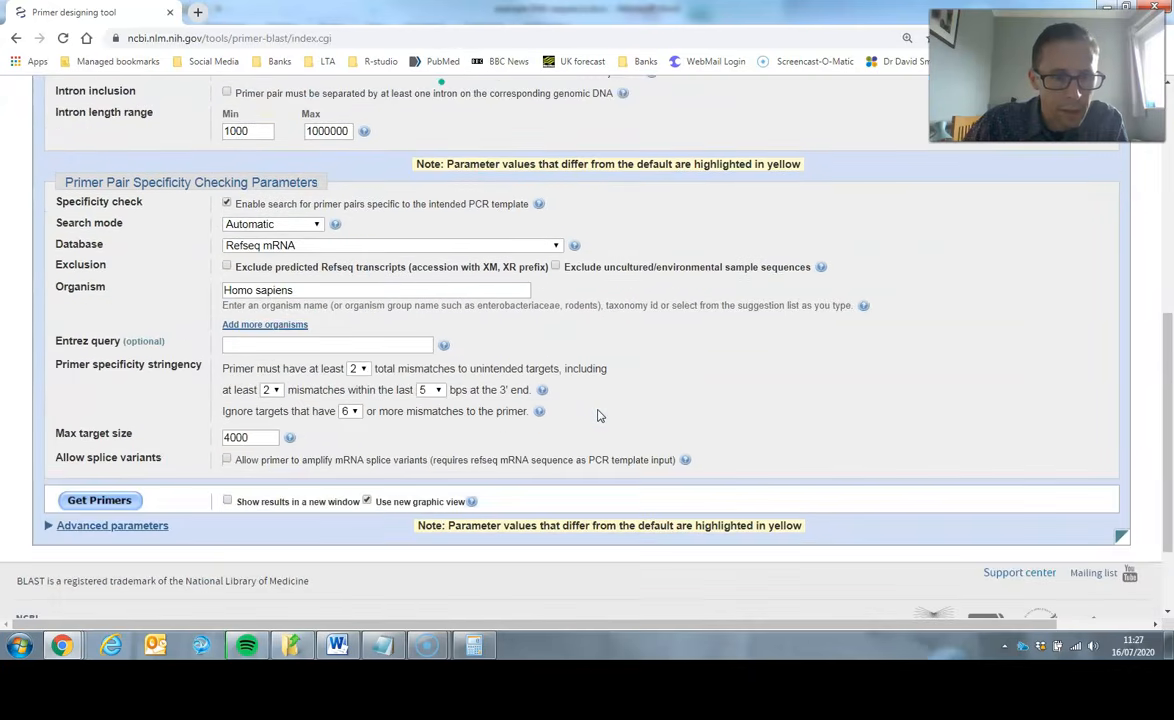
{"action": "left_click", "coordinate": [113, 508]}
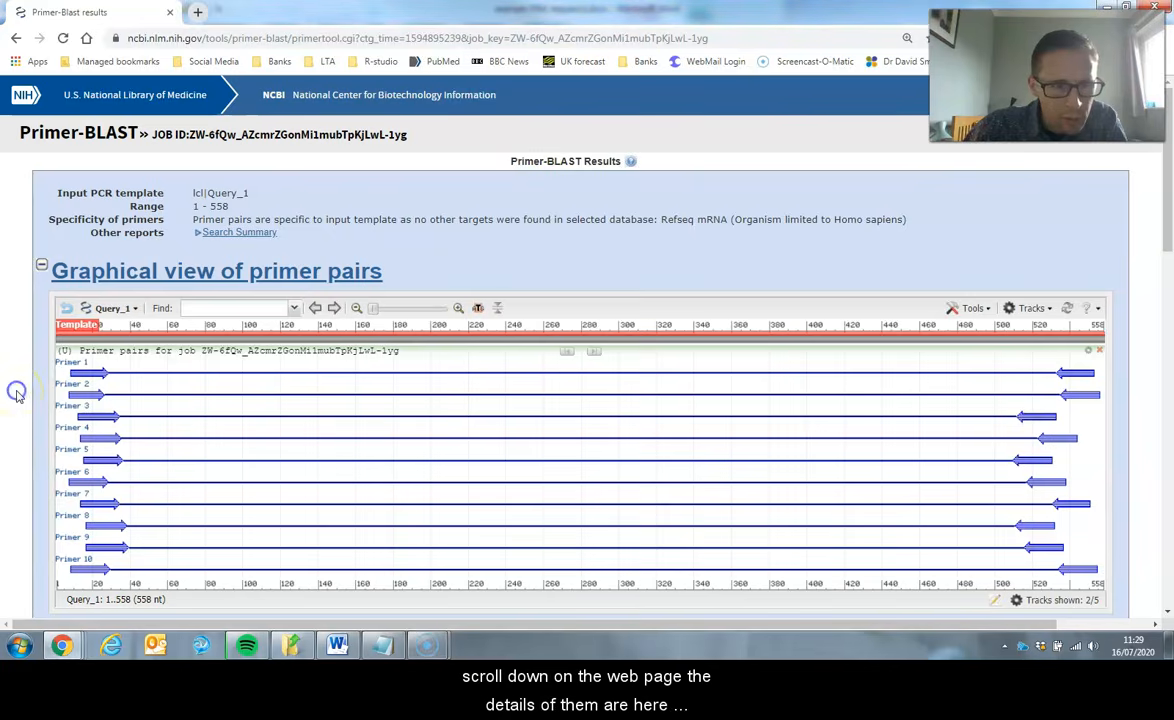
- Examine the detailed primer reports for each pair's sequences, Tm, GC content, self complementarity and product length
{"action": "scroll", "coordinate": [16, 397], "scroll_direction": "down", "scroll_amount": 5}
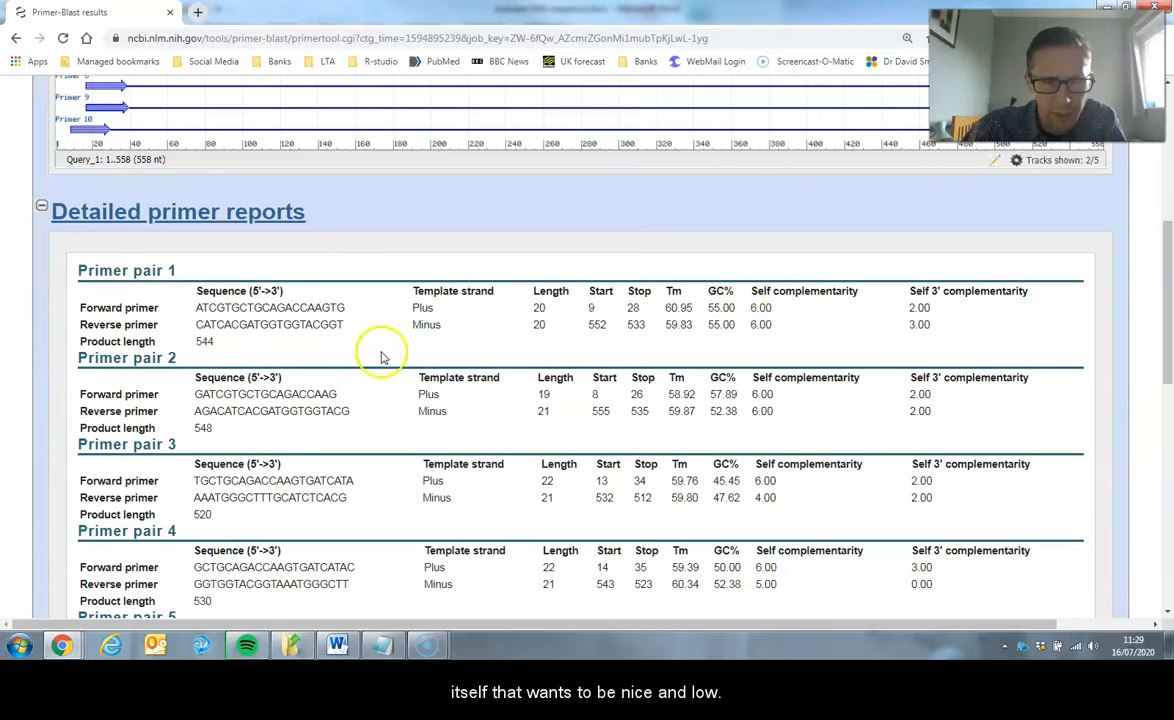
{"action": "scroll", "coordinate": [381, 357], "scroll_direction": "up", "scroll_amount": 3}
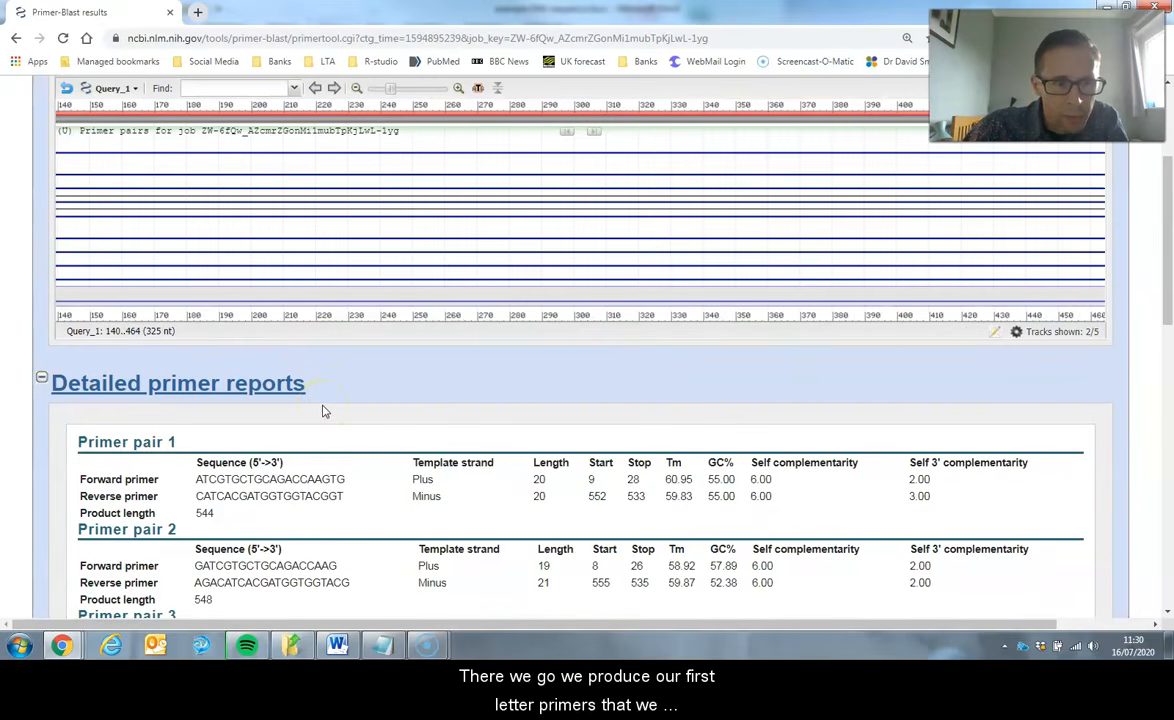